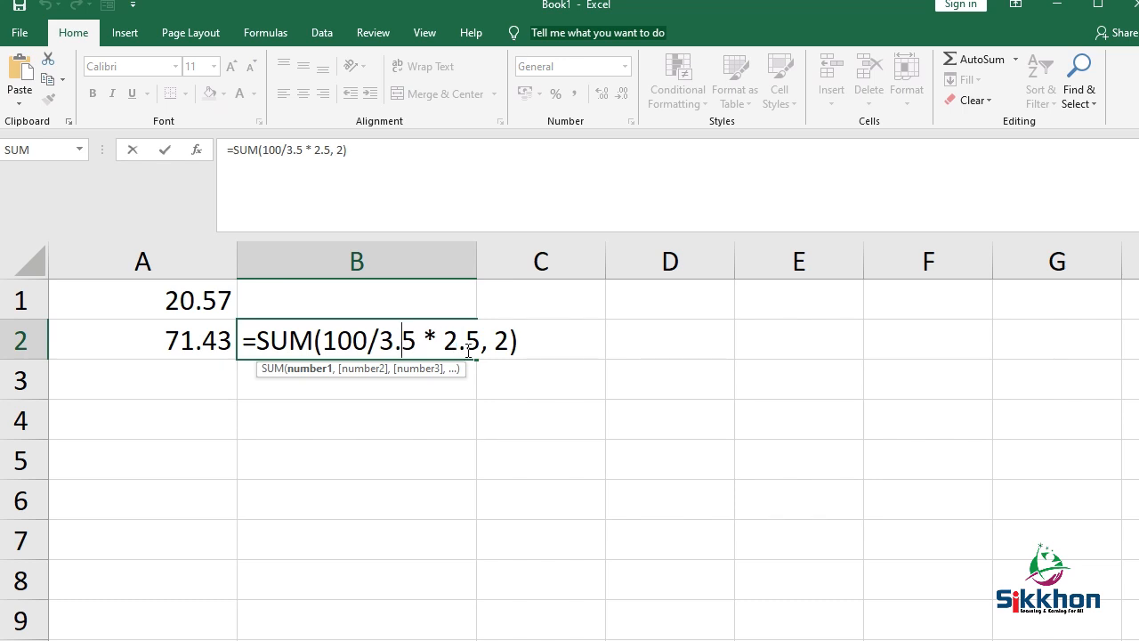
# Step: Commit the formula =SUM(100/3.5 * 2.5, 2) in cell B2 and select A2 to view its formula
pyautogui.press('Return')
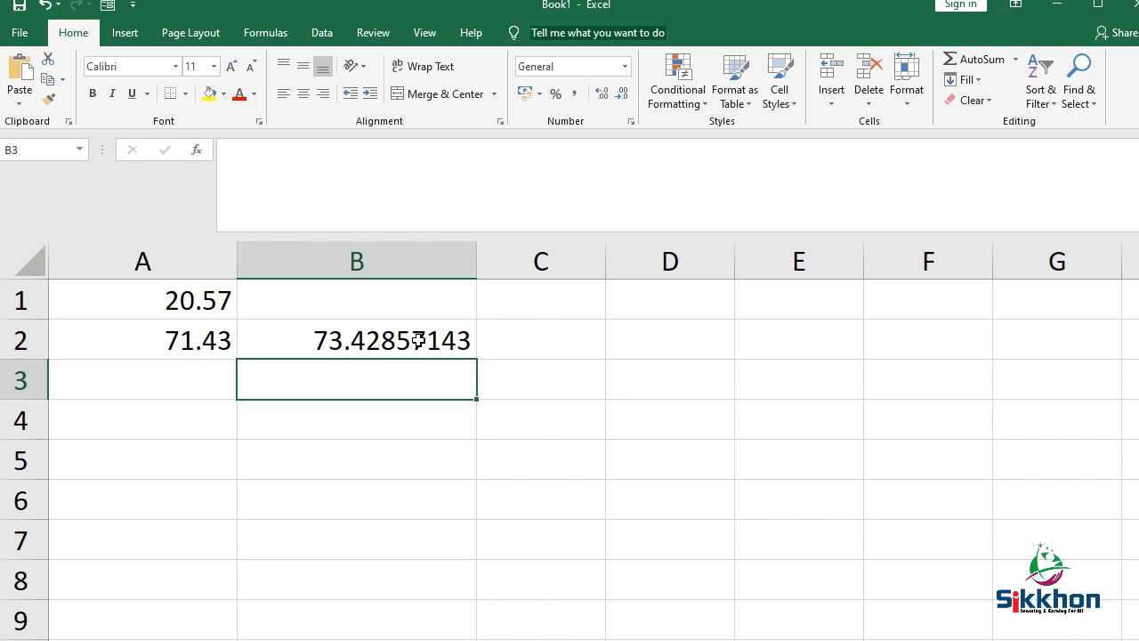
pyautogui.click(206, 343)
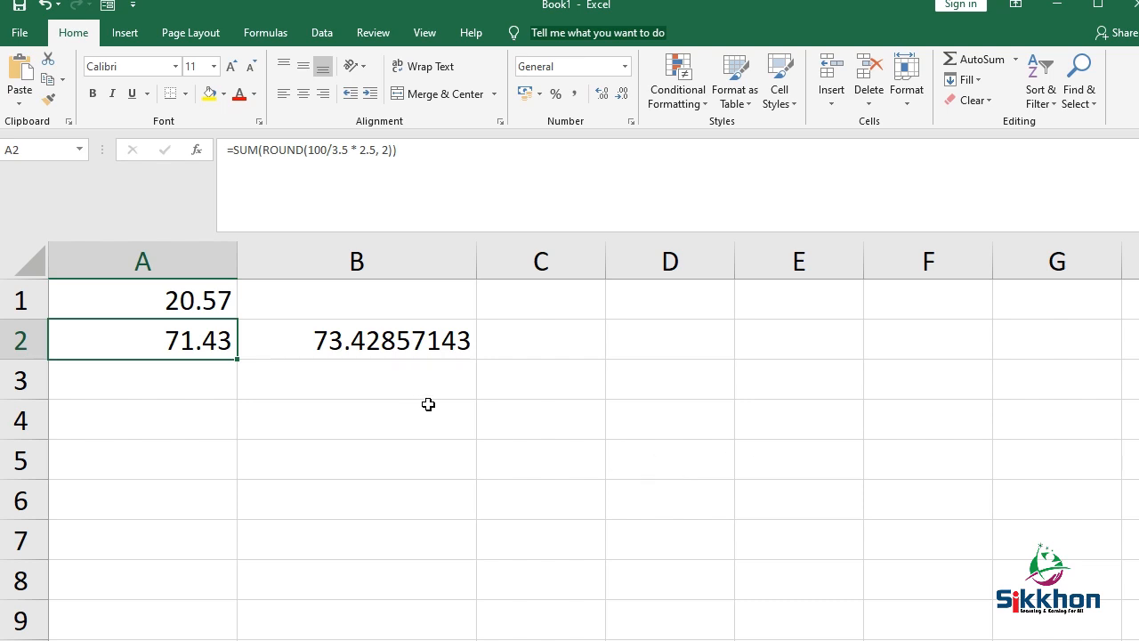
# Step: Enter 1000 in cell B4, 3 in C4 and 2.5 in D4
pyautogui.click(402, 411)
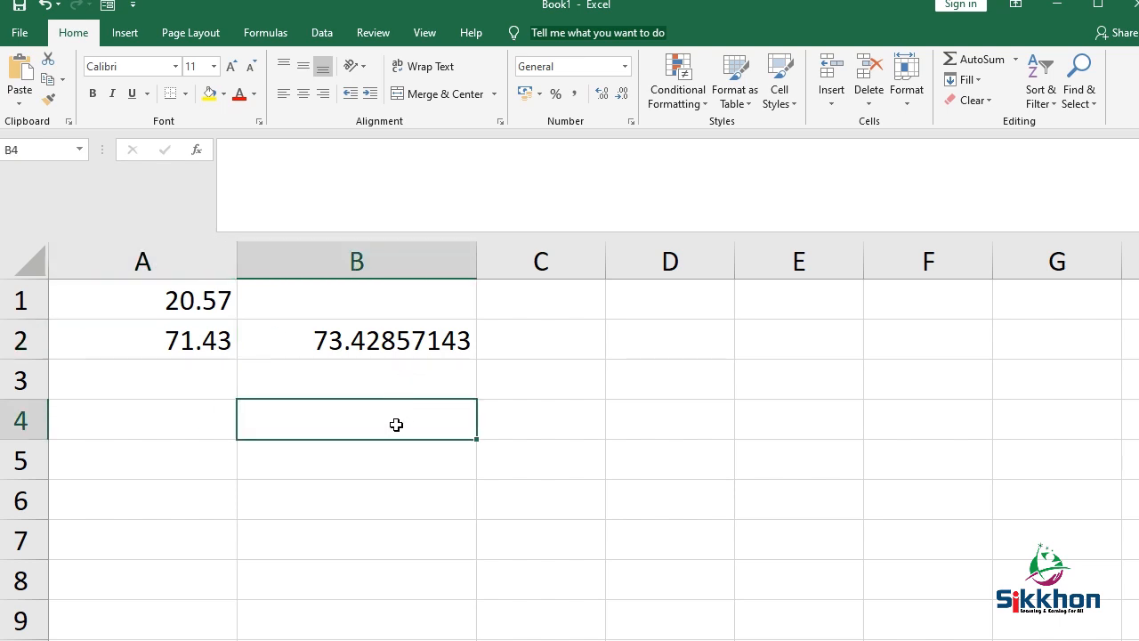
pyautogui.write('100')
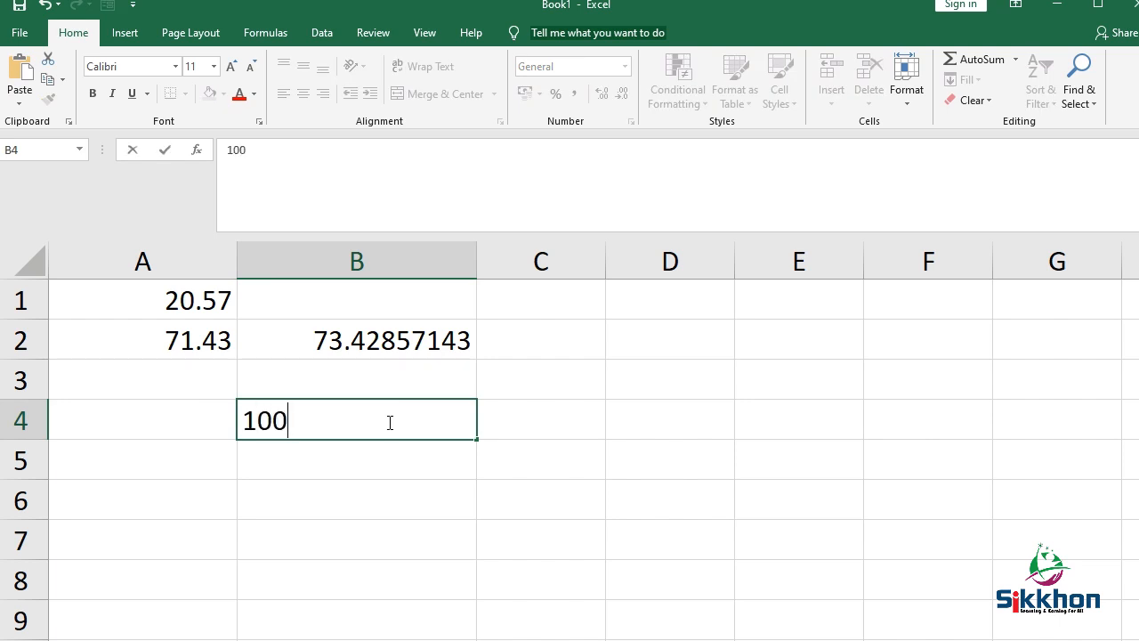
pyautogui.write('0')
pyautogui.click(528, 419)
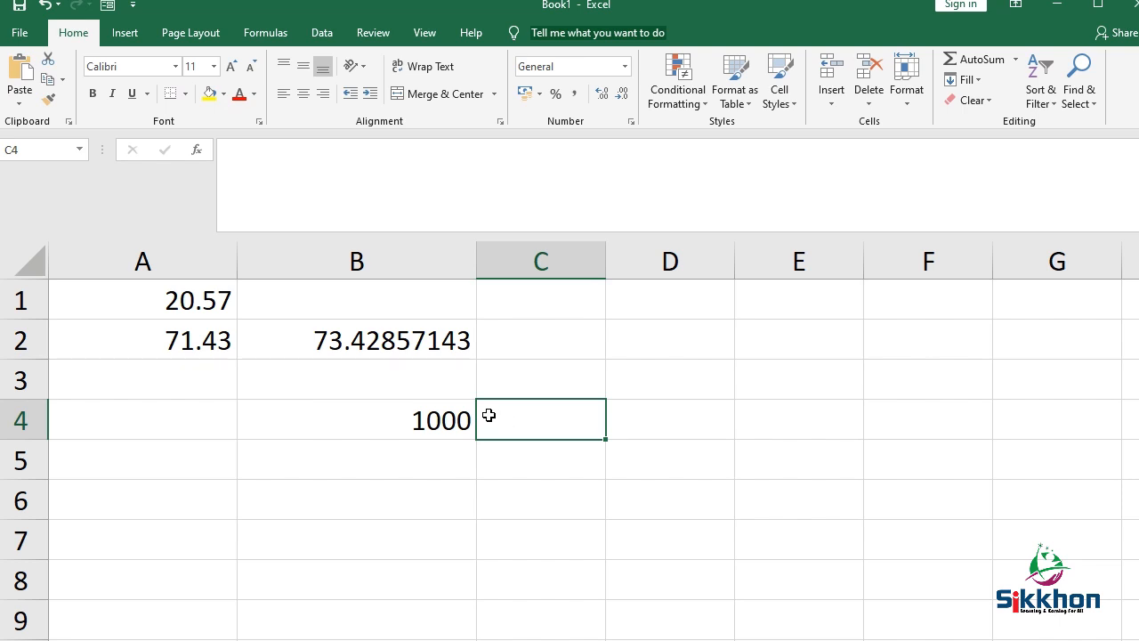
pyautogui.write('3')
pyautogui.click(654, 417)
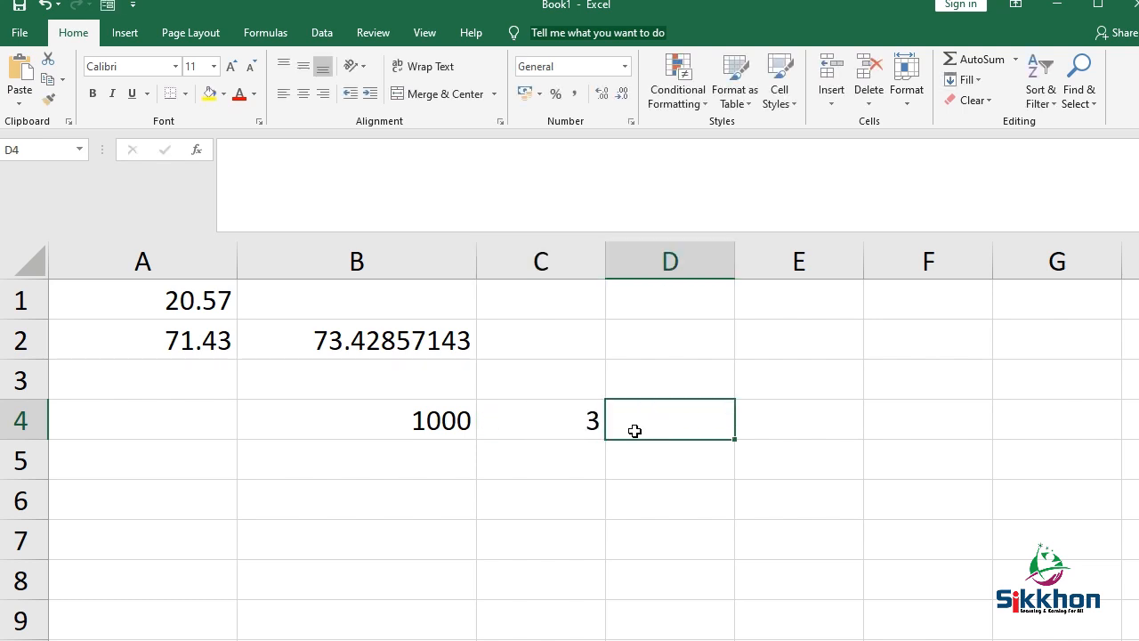
pyautogui.write('2.5')
pyautogui.press('Up')
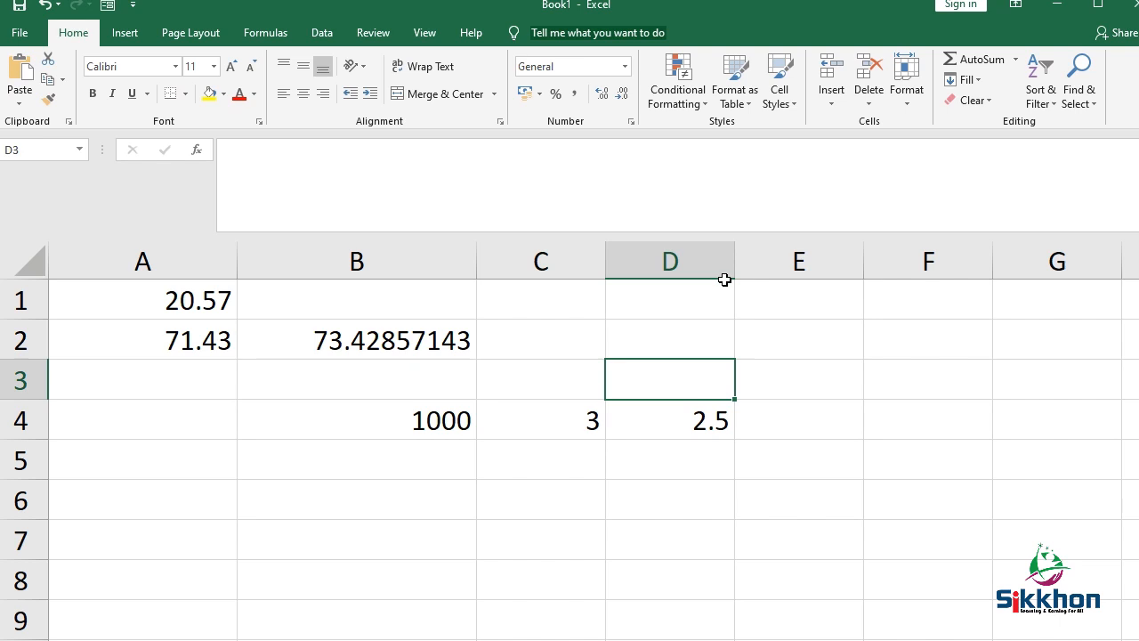
# Step: Narrow columns C, D and B to fit their contents more closely
pyautogui.moveTo(605, 257); pyautogui.dragTo(579, 257)
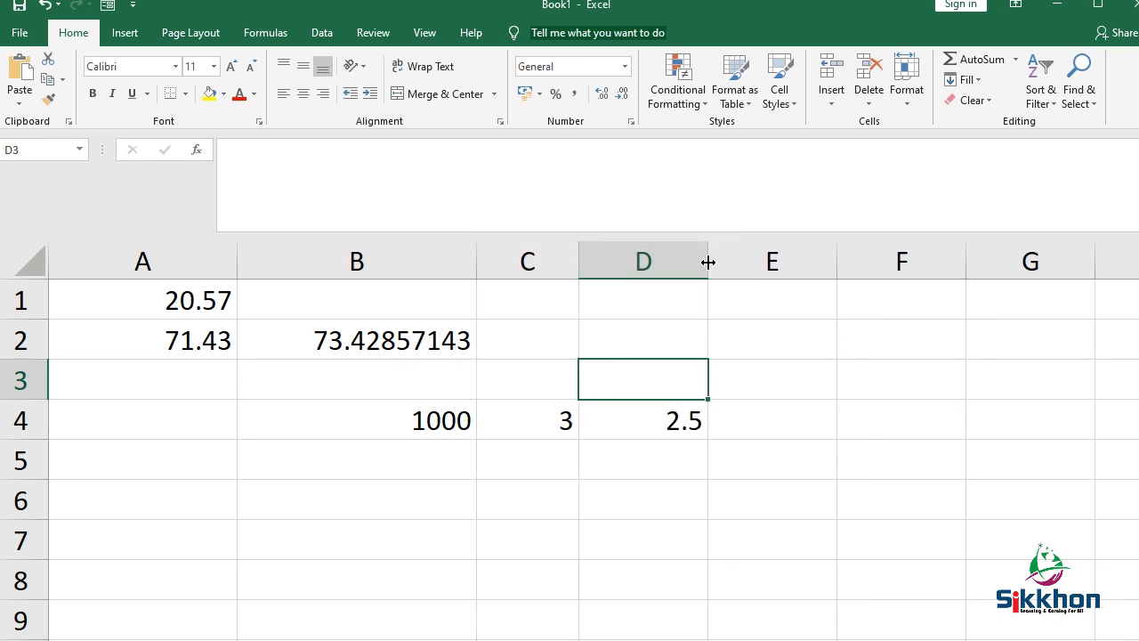
pyautogui.moveTo(708, 262); pyautogui.dragTo(676, 262)
pyautogui.moveTo(476, 262); pyautogui.dragTo(388, 264)
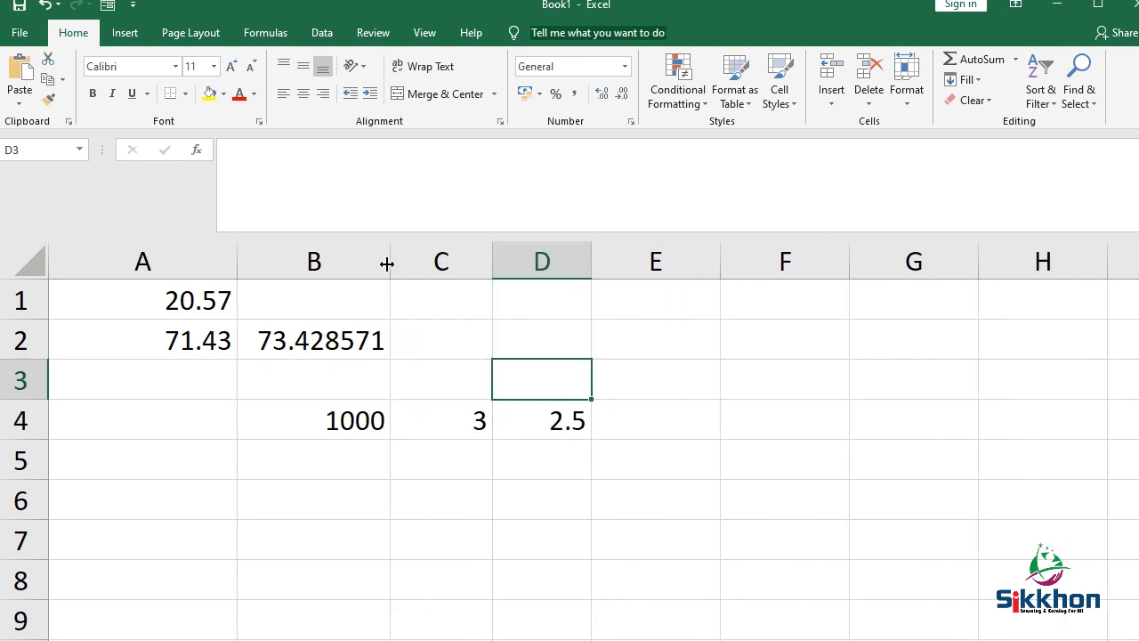
# Step: Enter the formula =SUM(B4/C4*D4) in cell E4, using the SUM function and references to the row's three numbers
pyautogui.click(695, 425)
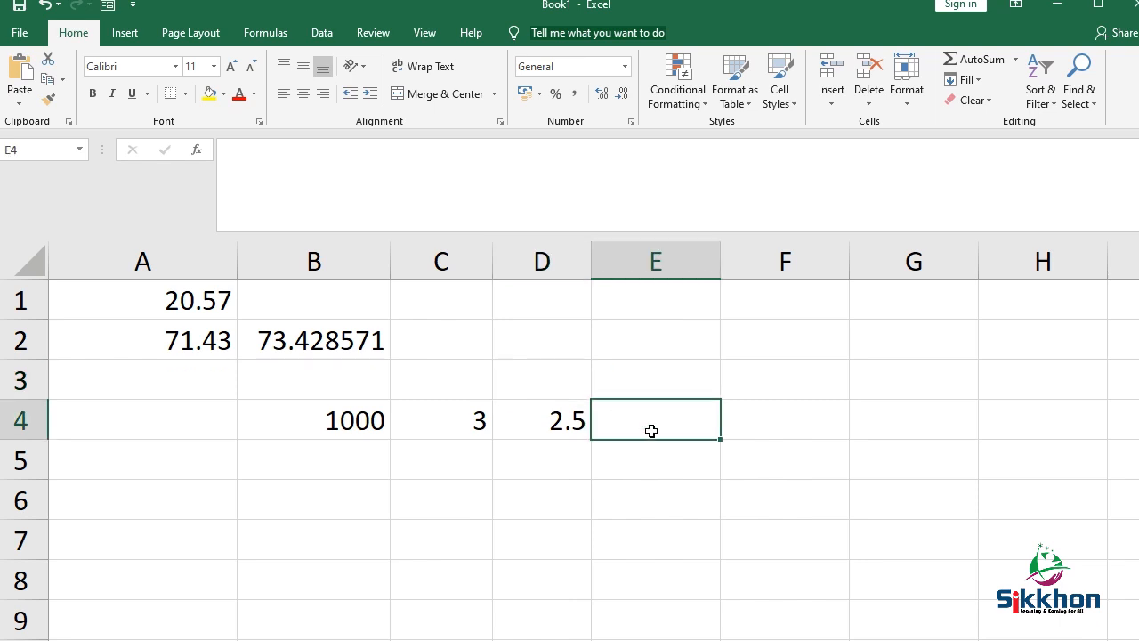
pyautogui.write('=su')
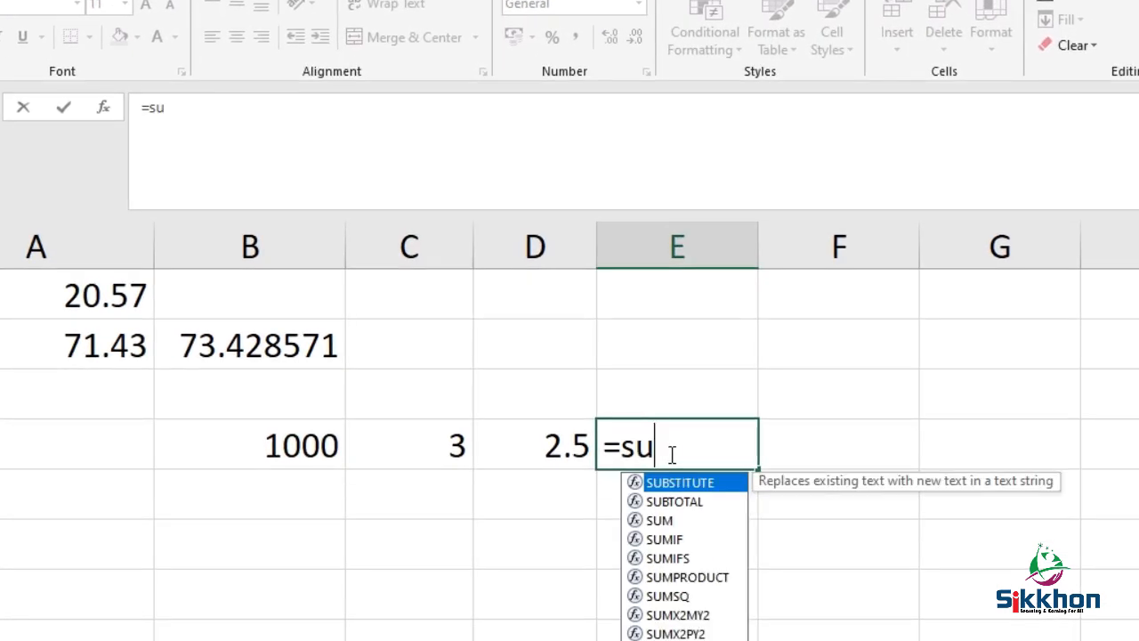
pyautogui.write('m')
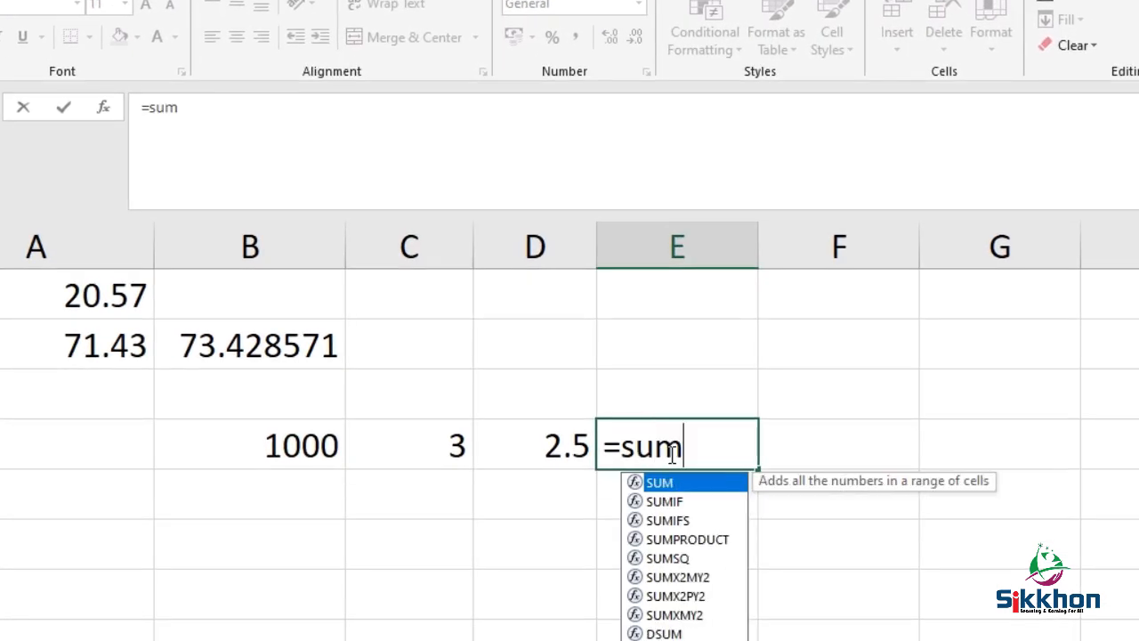
pyautogui.doubleClick(659, 481)
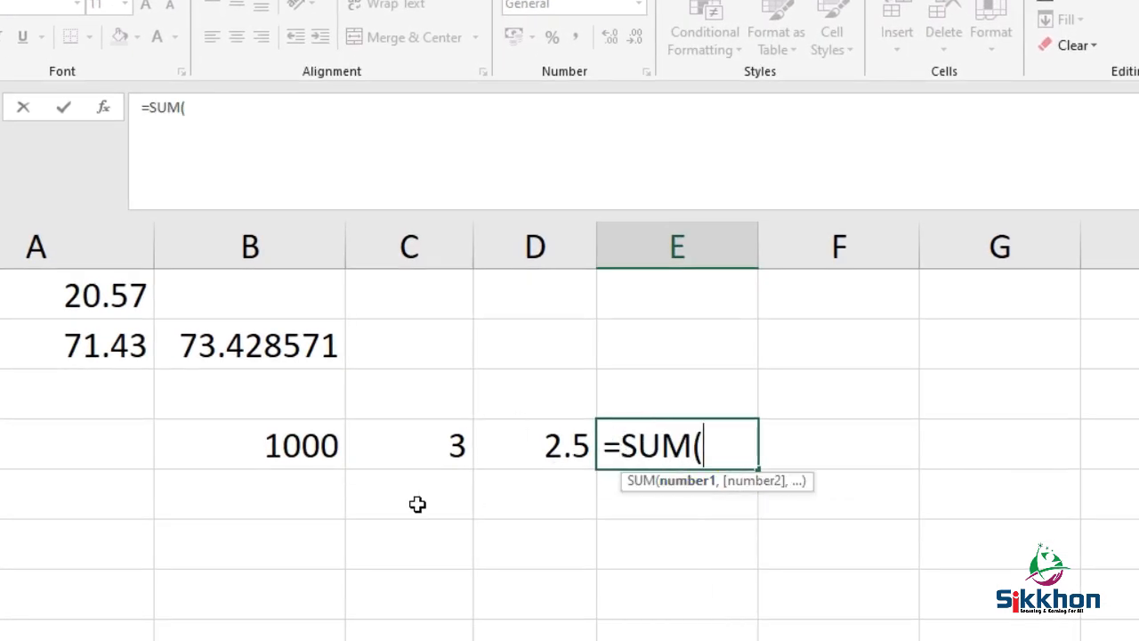
pyautogui.click(299, 436)
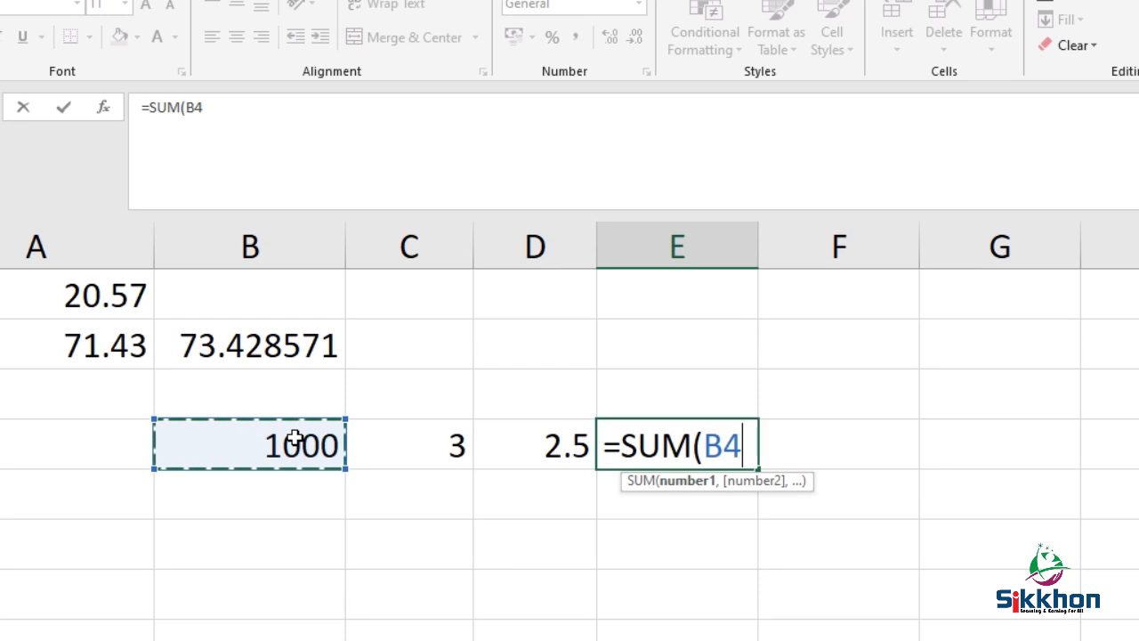
pyautogui.write('/')
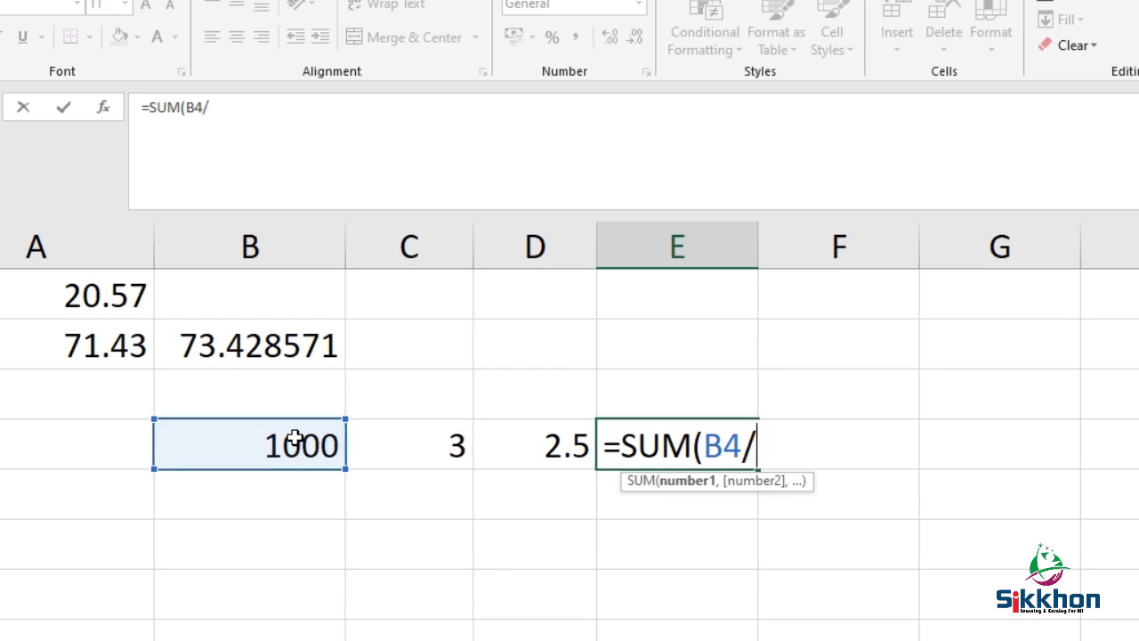
pyautogui.click(437, 447)
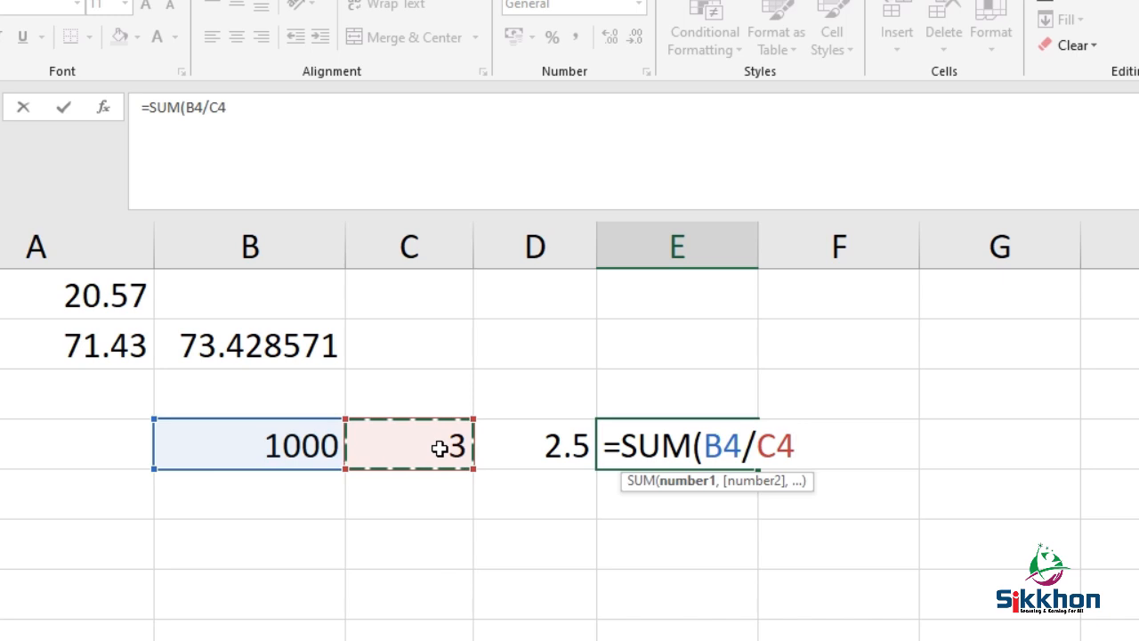
pyautogui.write('*')
pyautogui.click(556, 454)
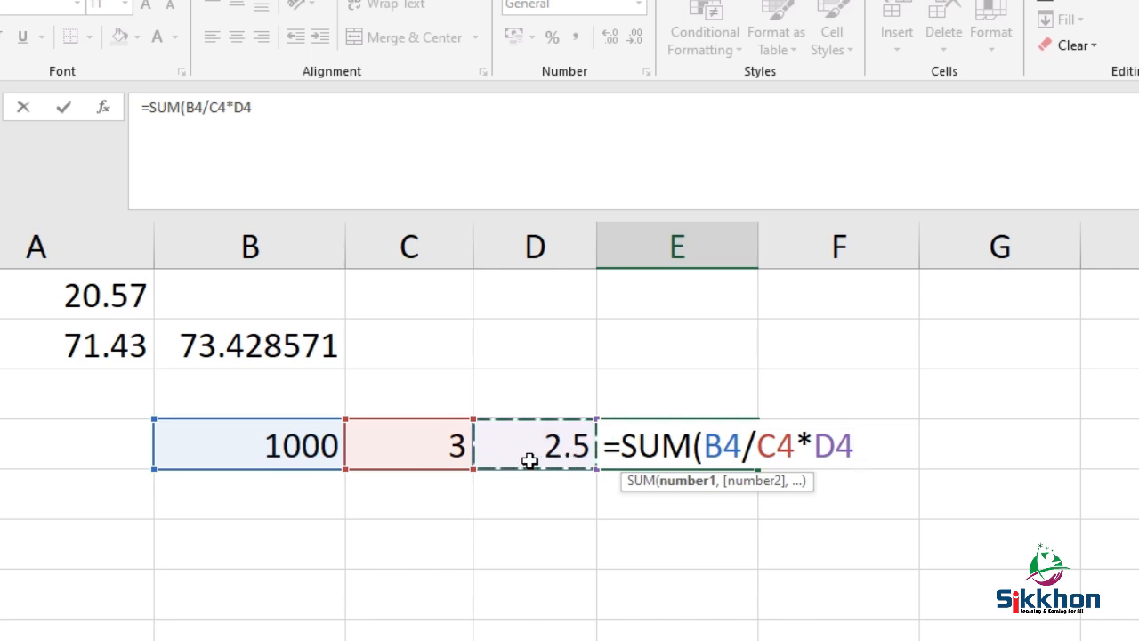
pyautogui.write(')')
pyautogui.press('Return')
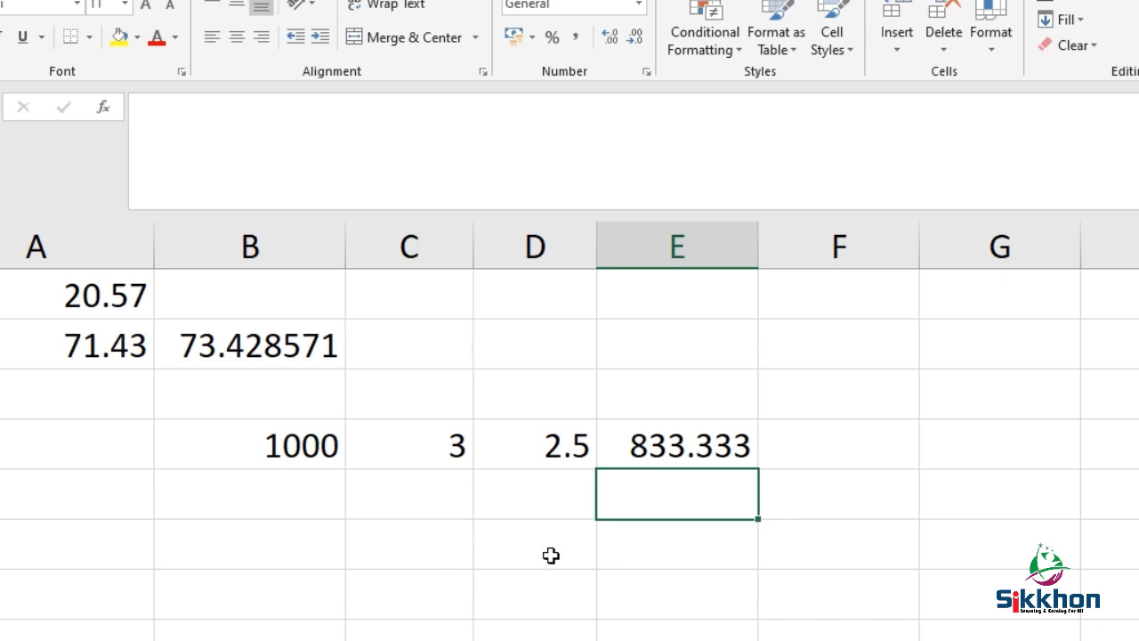
# Step: Widen column E to show more decimals and review the formula in E4 without changing it
pyautogui.moveTo(757, 253); pyautogui.dragTo(802, 254)
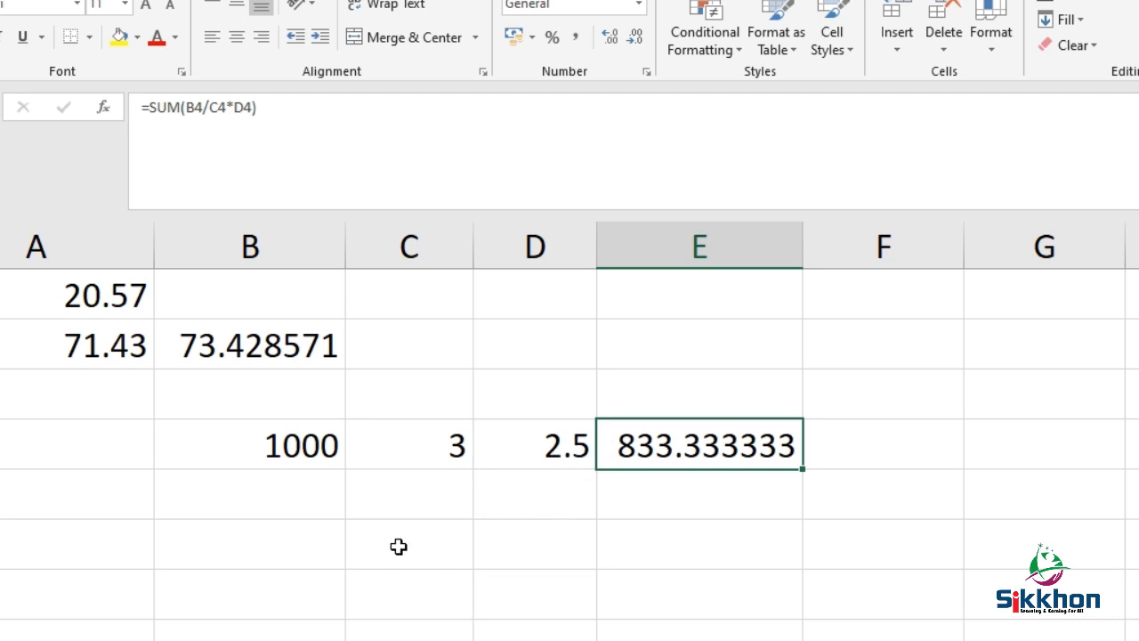
pyautogui.doubleClick(635, 454)
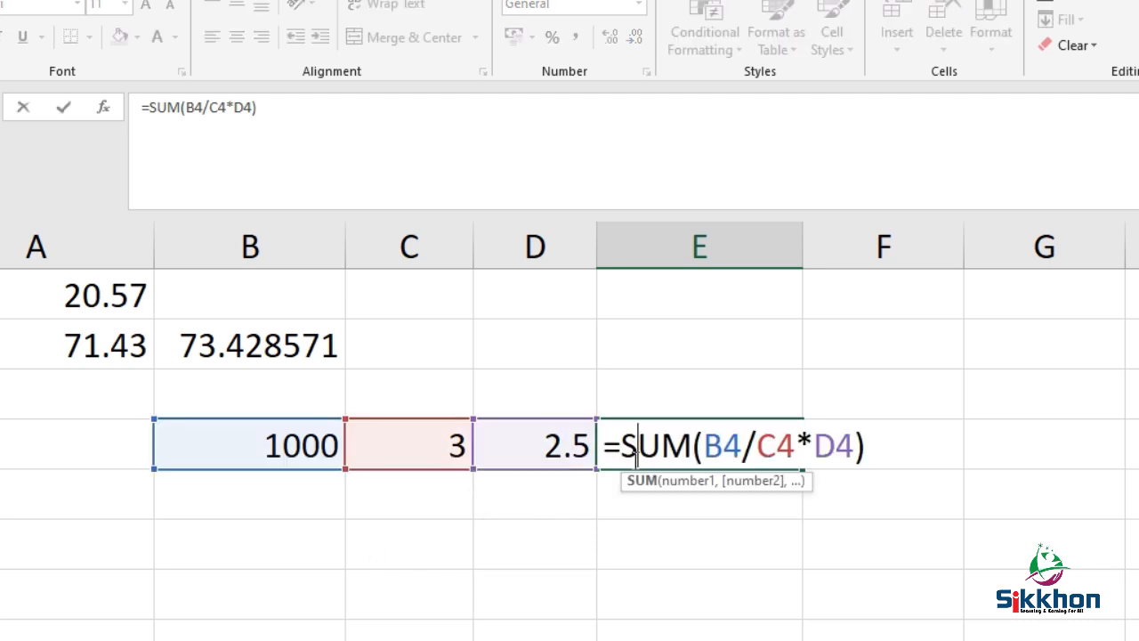
pyautogui.press('Return')
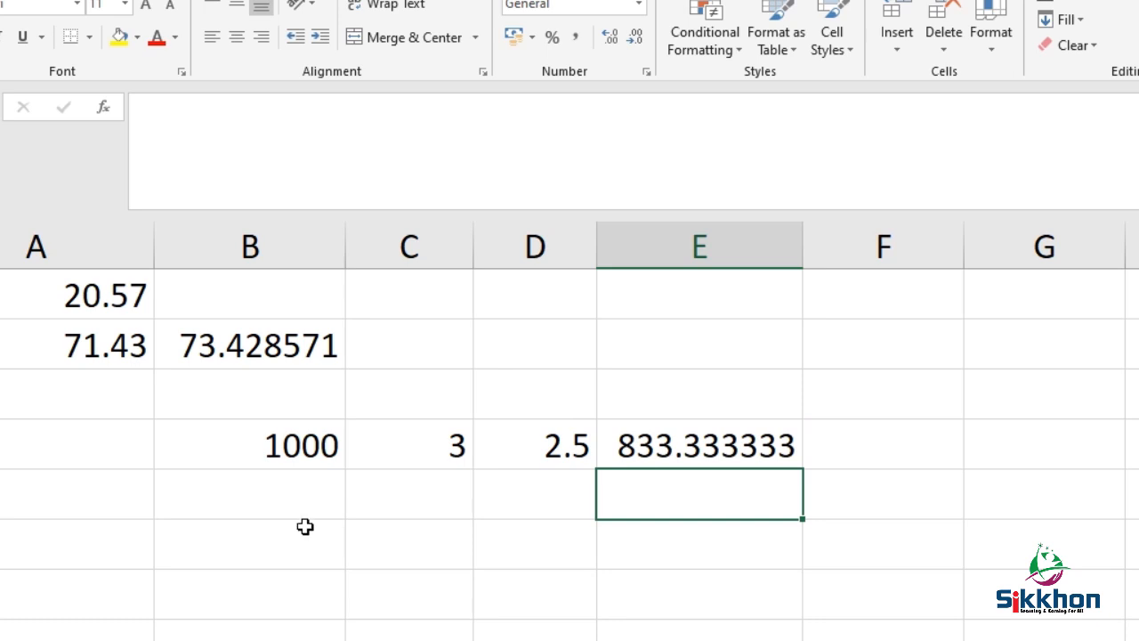
# Step: Enter the number 833.33333333 in cell C6 and widen column C to fit it
pyautogui.click(374, 534)
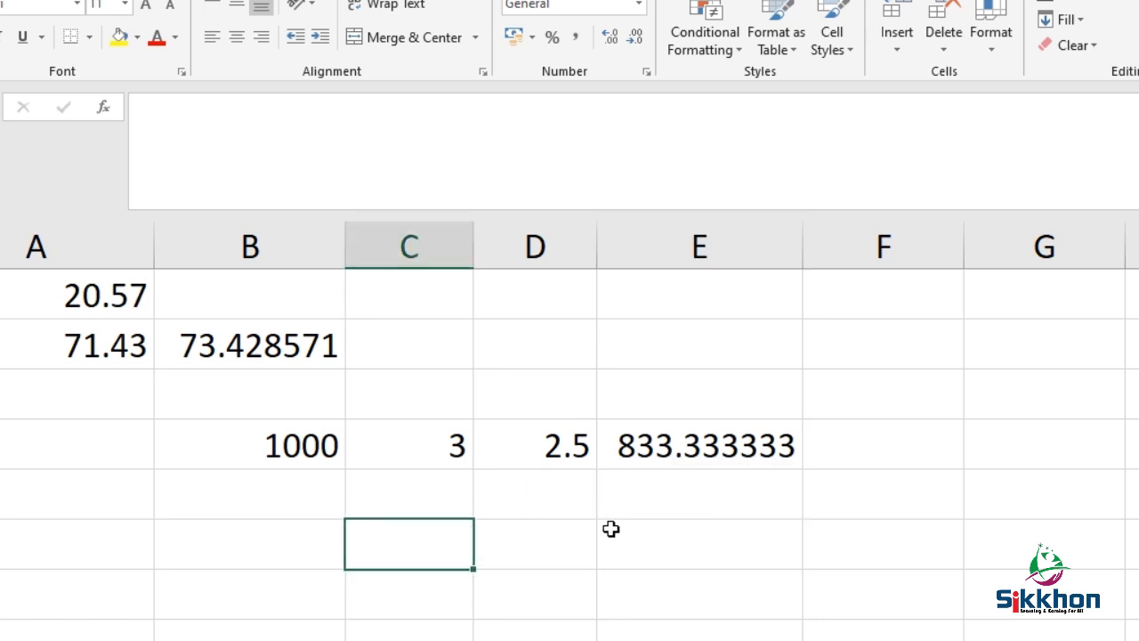
pyautogui.write('833.')
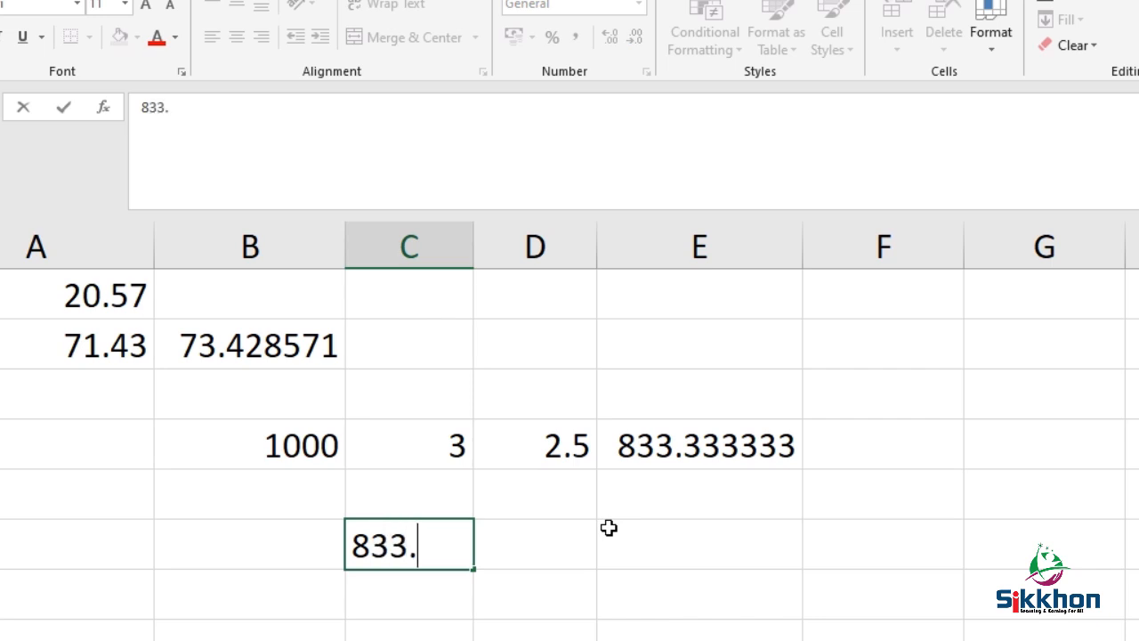
pyautogui.write('33333333')
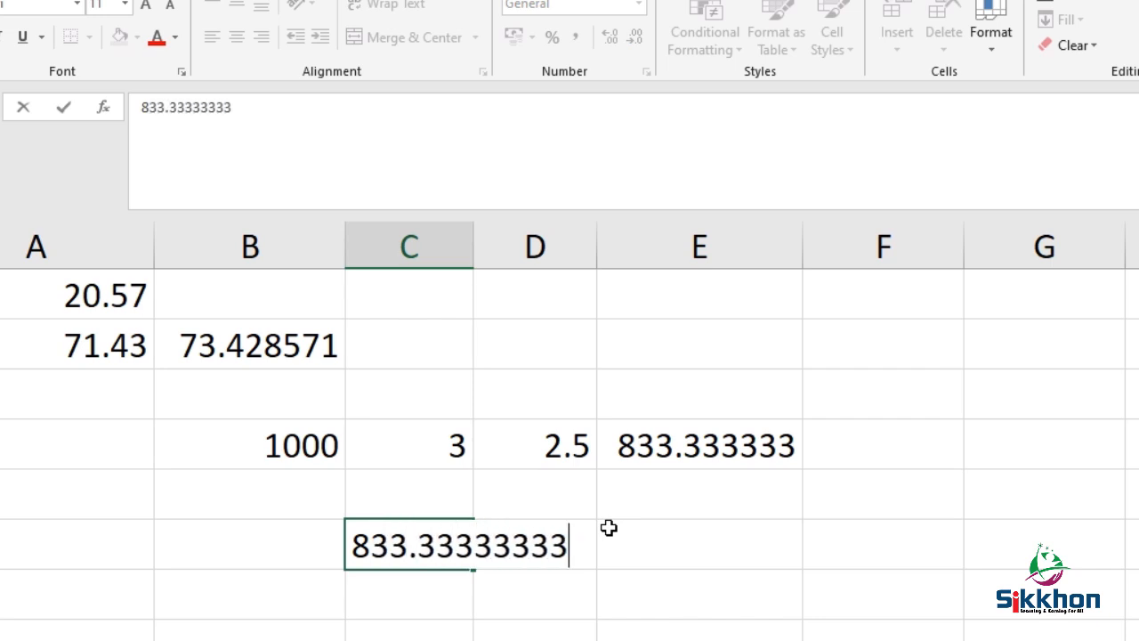
pyautogui.press('Return')
pyautogui.click(431, 537)
pyautogui.moveTo(473, 246); pyautogui.dragTo(568, 246)
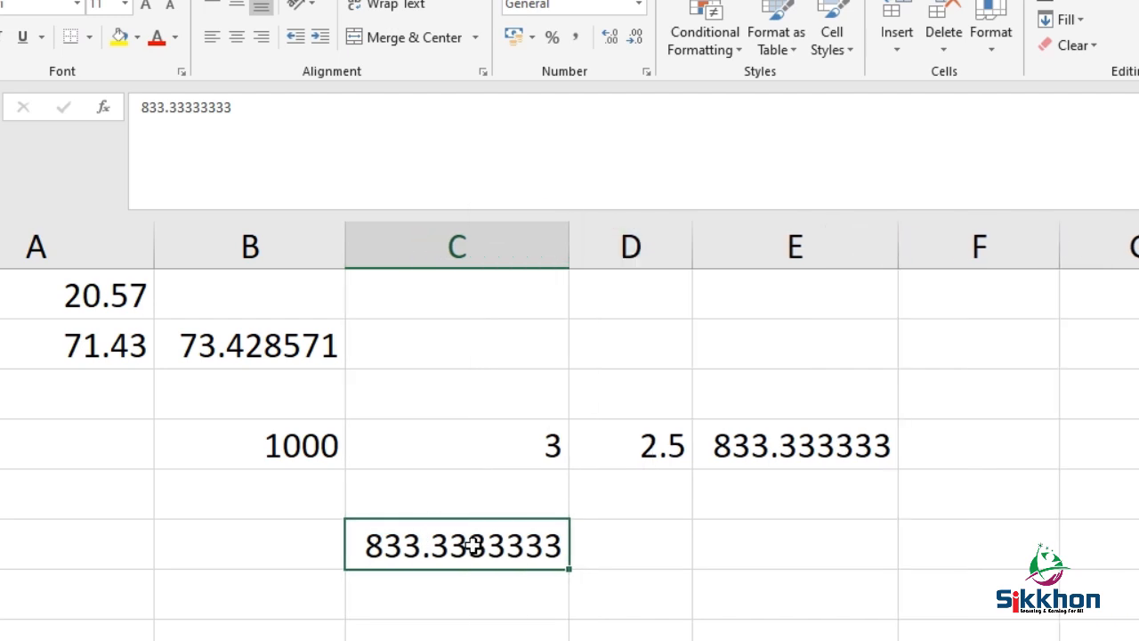
# Step: Turn the number in C6 into the formula =ROUND(833.33333333, 2) and widen column C slightly
pyautogui.doubleClick(403, 548)
pyautogui.click(353, 538)
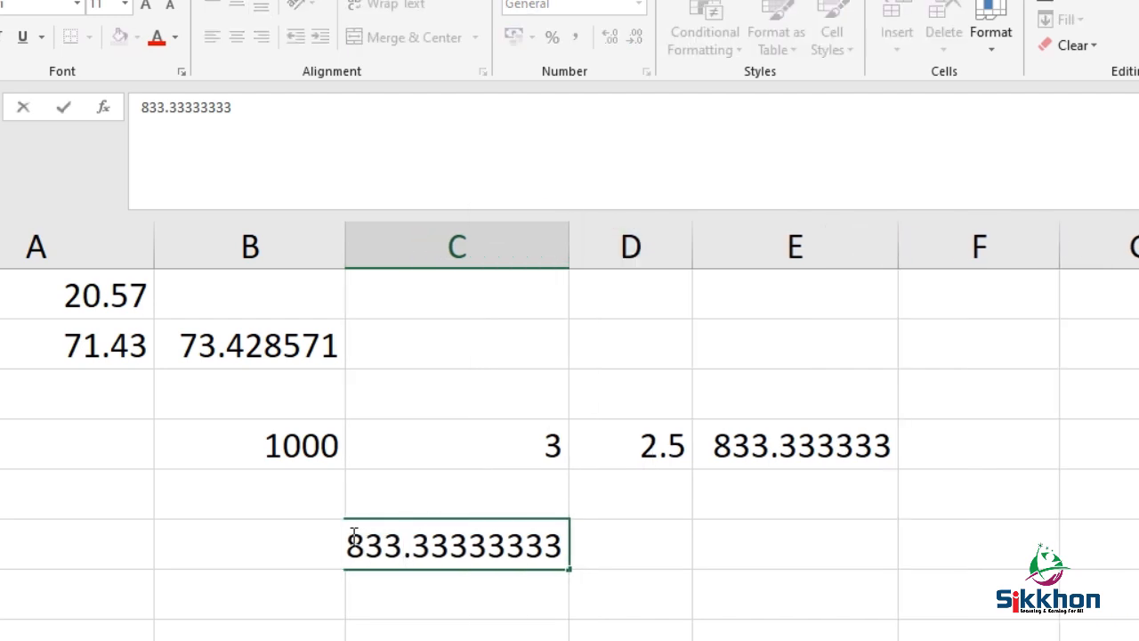
pyautogui.write('=r')
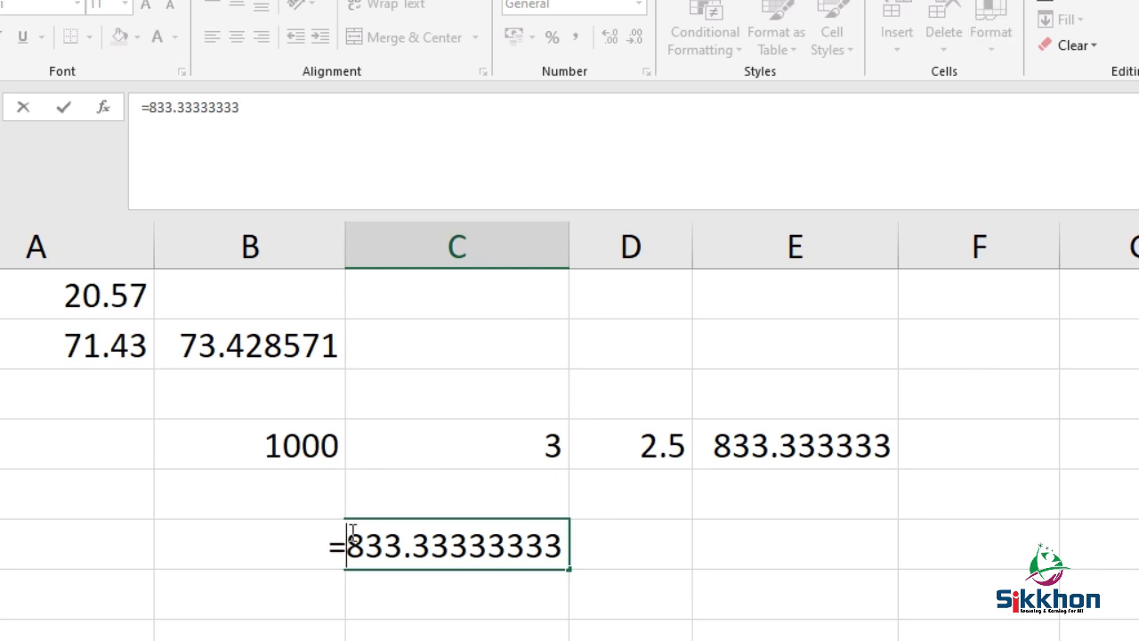
pyautogui.write('ou')
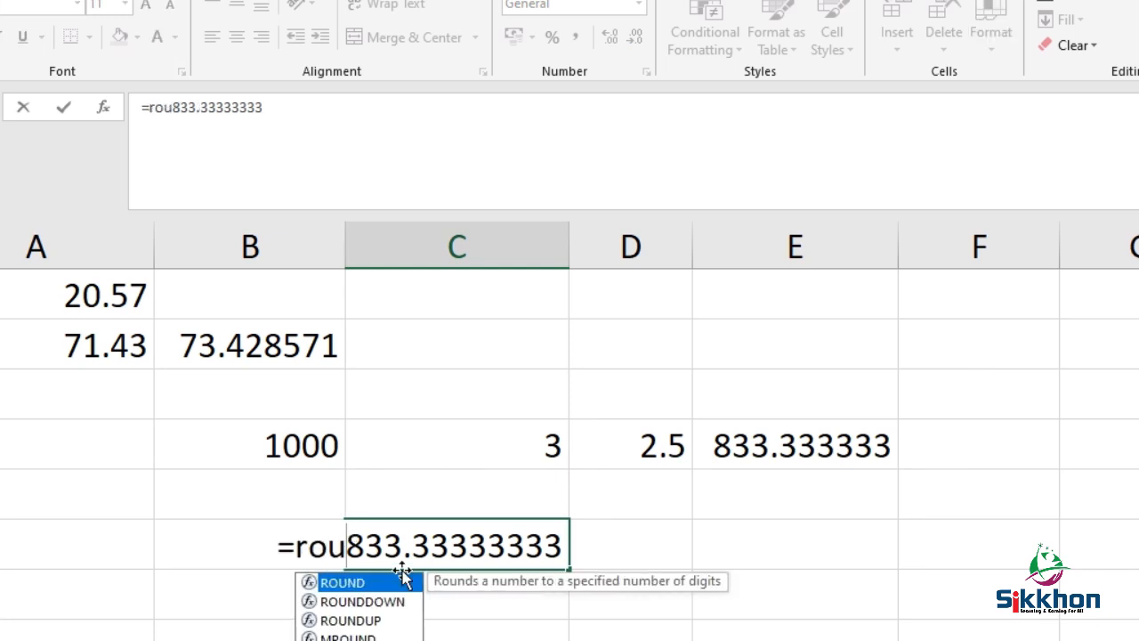
pyautogui.doubleClick(357, 582)
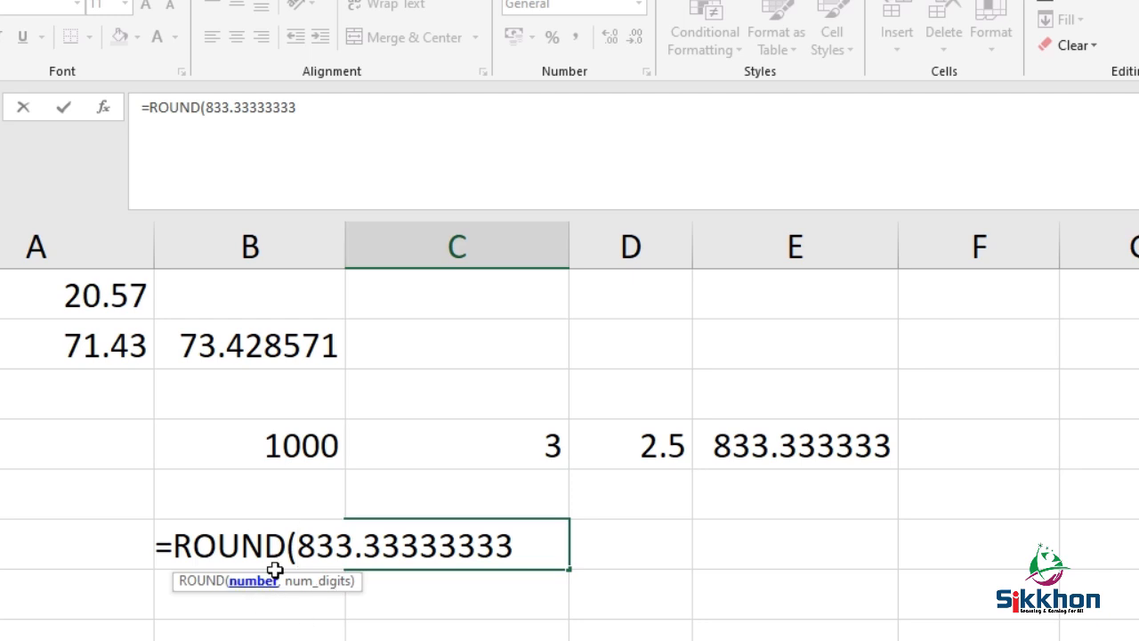
pyautogui.click(518, 551)
pyautogui.write(',')
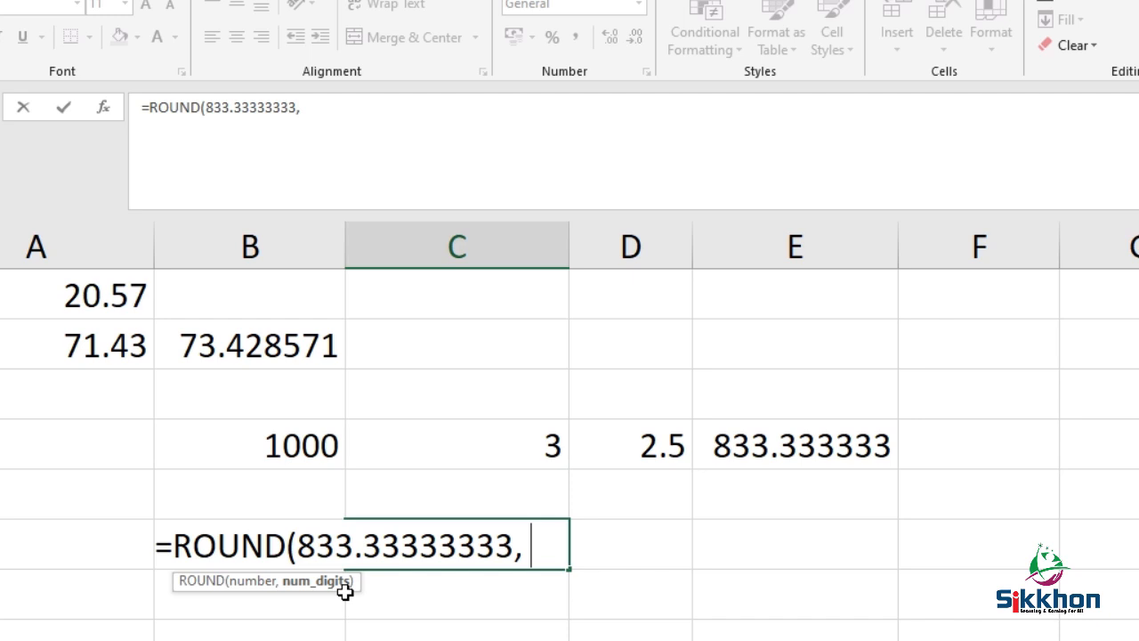
pyautogui.write('2)')
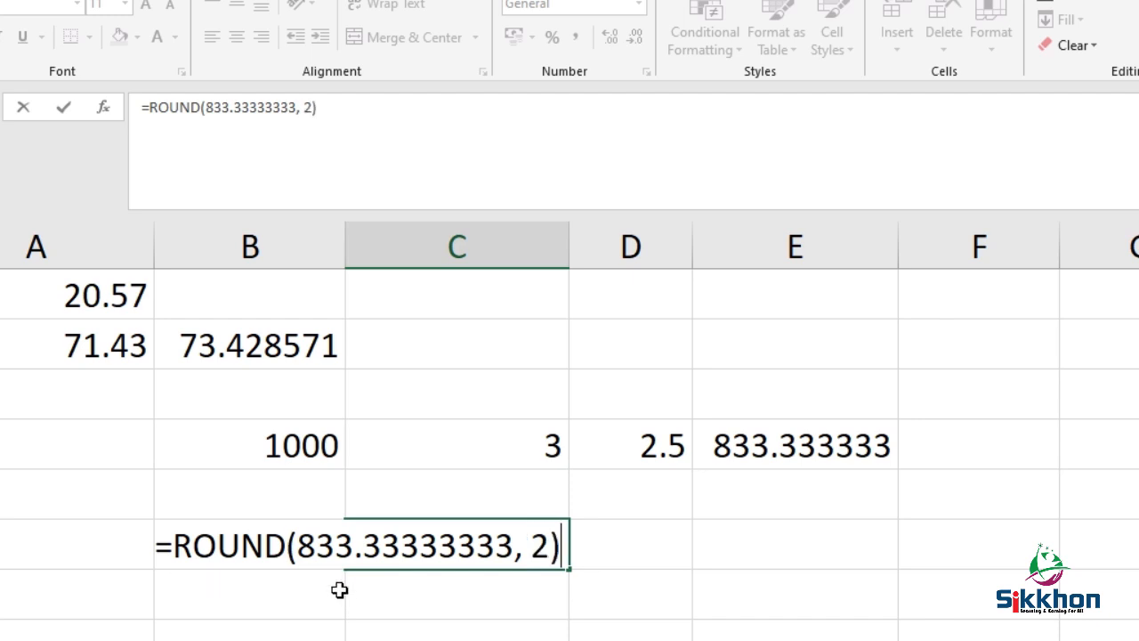
pyautogui.press('Return')
pyautogui.click(478, 556)
pyautogui.moveTo(570, 246); pyautogui.dragTo(593, 245)
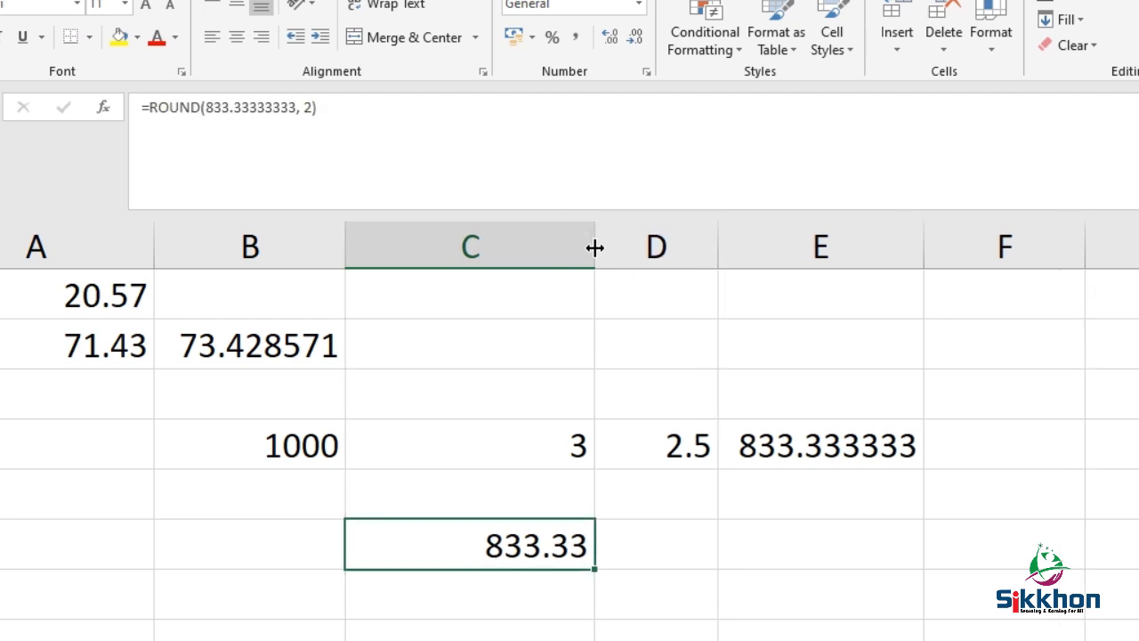
# Step: Replace the number inside the ROUND formula in C6 so that it reads =ROUND(833.385245, 2)
pyautogui.doubleClick(564, 547)
pyautogui.moveTo(579, 546); pyautogui.dragTo(710, 557)
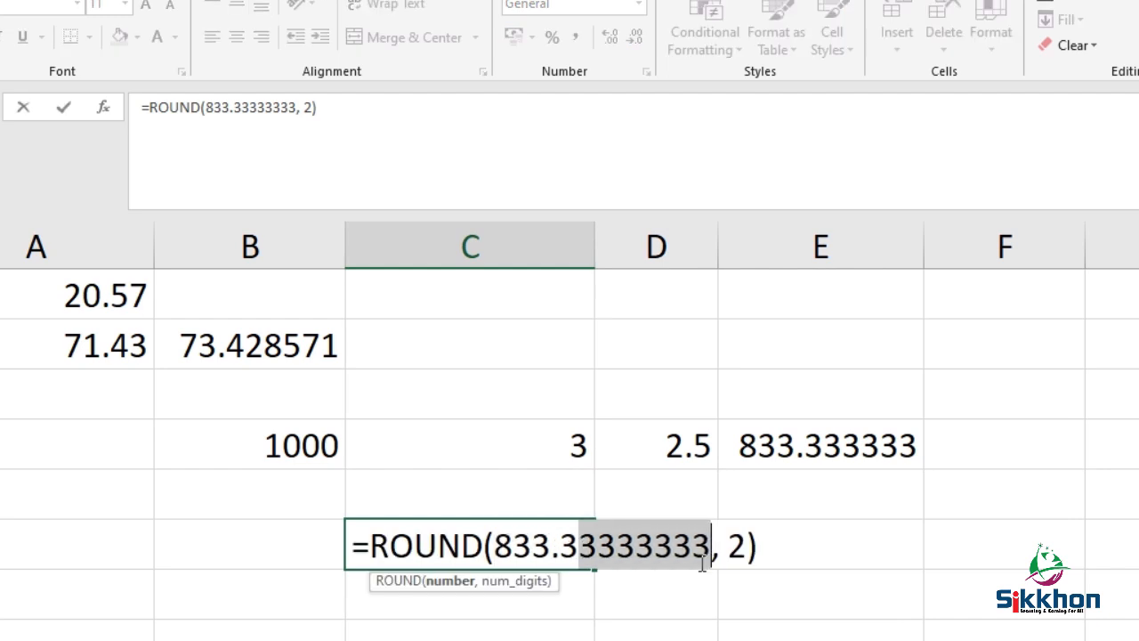
pyautogui.write('85')
pyautogui.write('245')
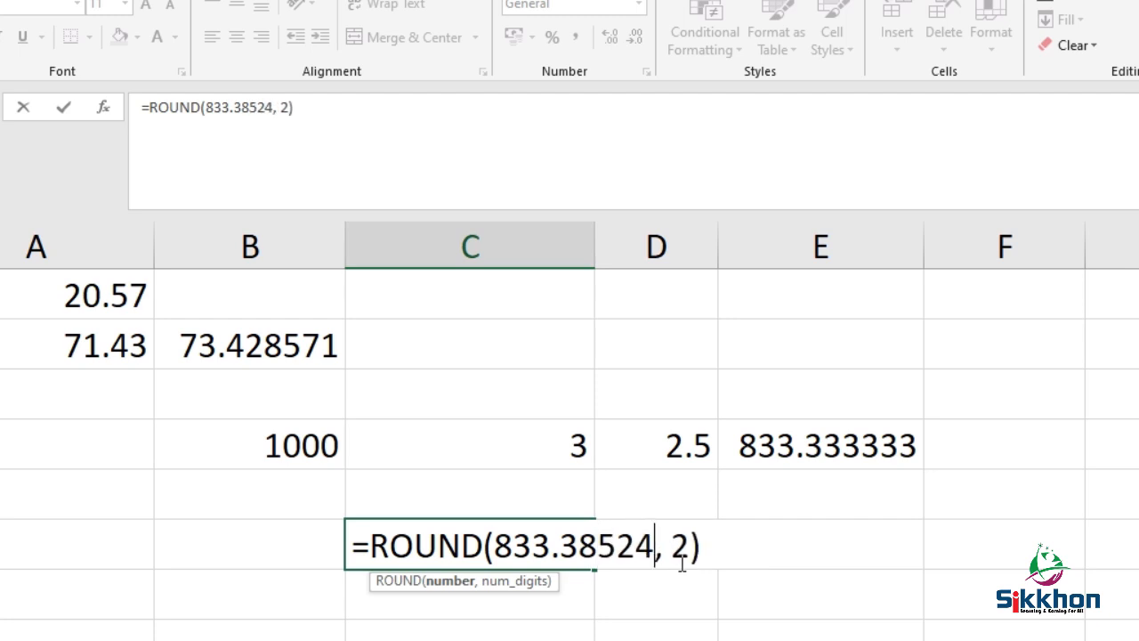
pyautogui.press('Return')
pyautogui.click(574, 548)
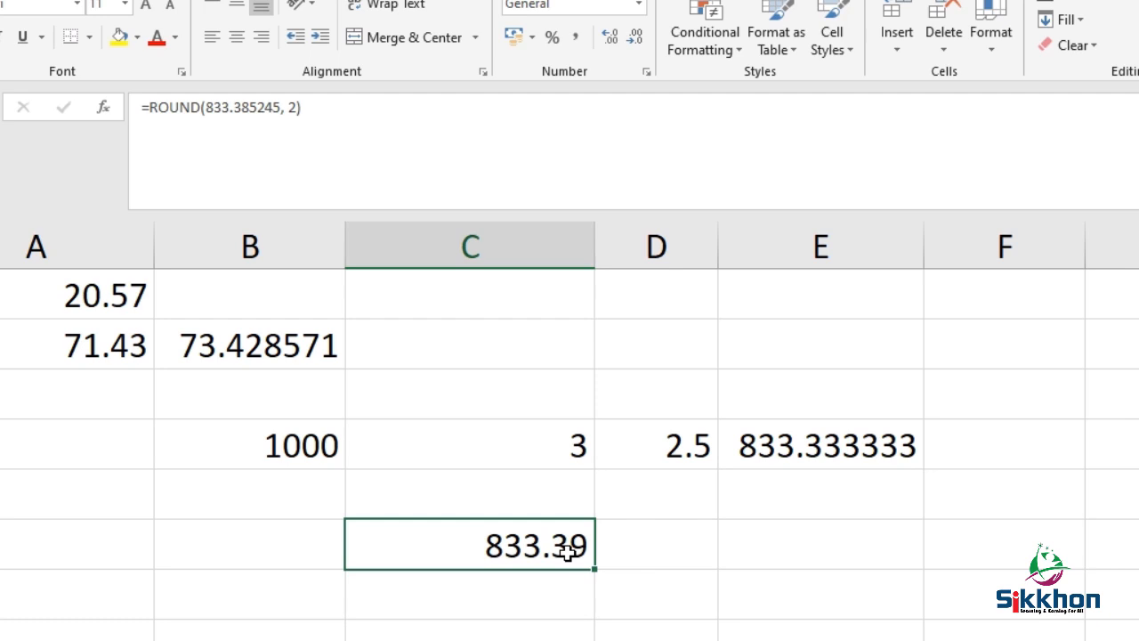
# Step: Examine the decimal digits of the number inside the ROUND formula in C6, leaving the formula as it is
pyautogui.doubleClick(567, 552)
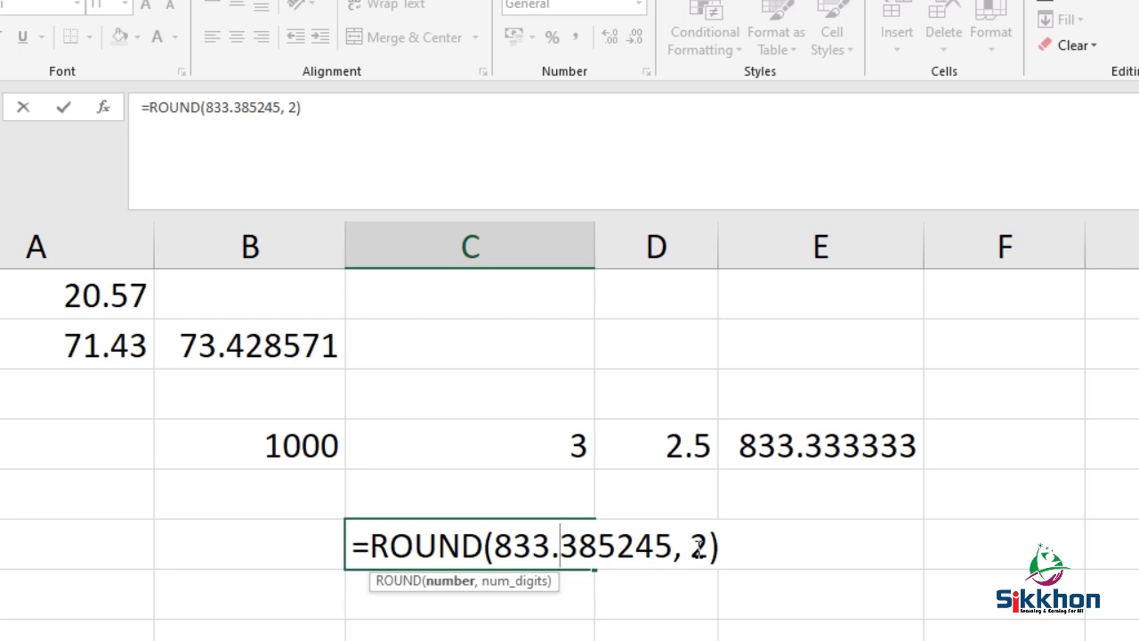
pyautogui.moveTo(594, 546); pyautogui.dragTo(566, 547)
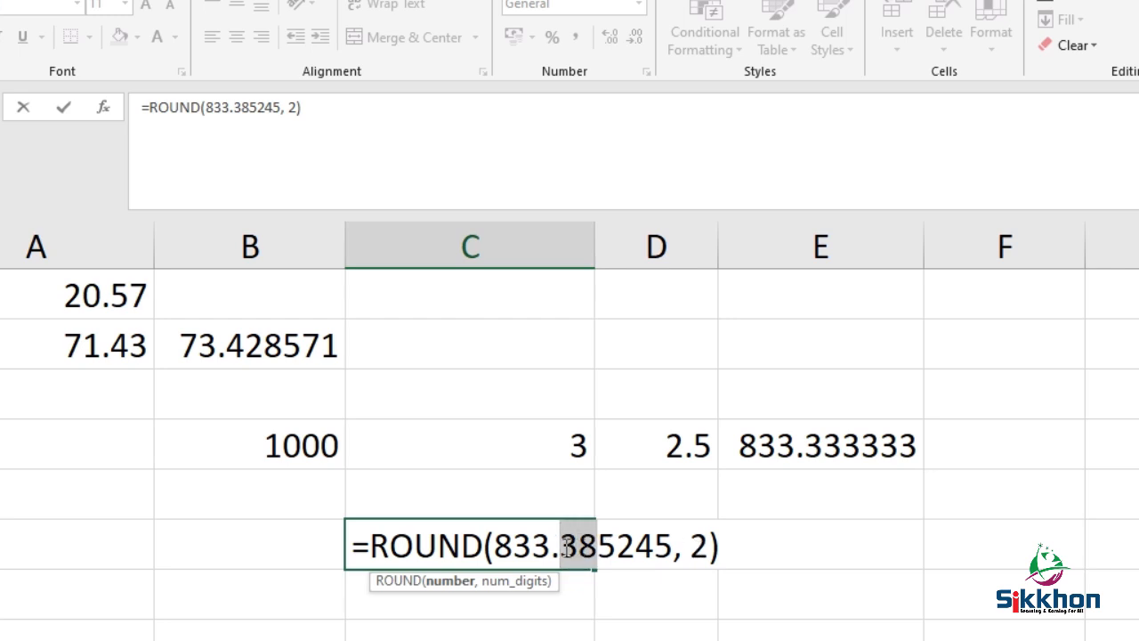
pyautogui.click(606, 547)
pyautogui.moveTo(561, 546); pyautogui.dragTo(664, 552)
pyautogui.press('Return')
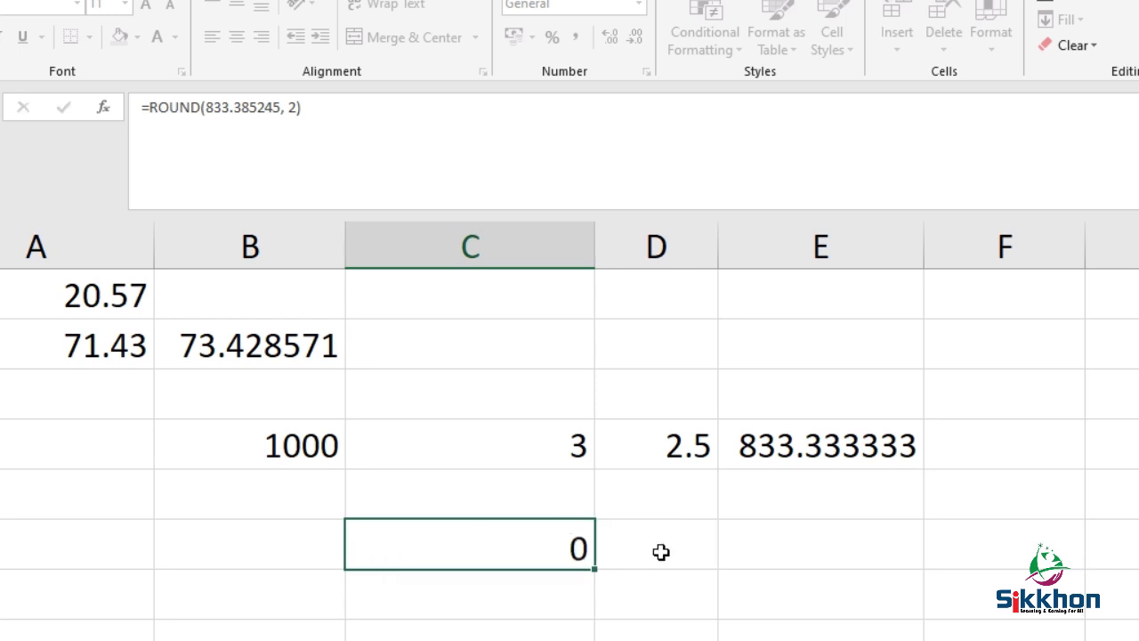
# Step: Change the digits argument of the ROUND formula in C6 to 3 so it reads =ROUND(833.385245, 3)
pyautogui.click(549, 555)
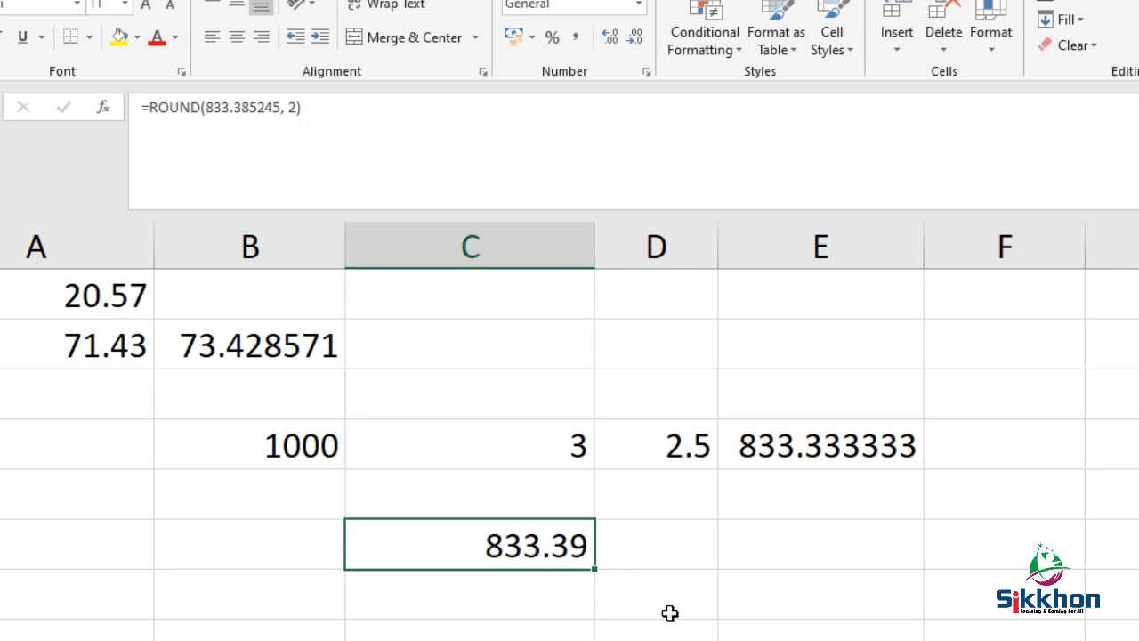
pyautogui.doubleClick(546, 537)
pyautogui.doubleClick(701, 546)
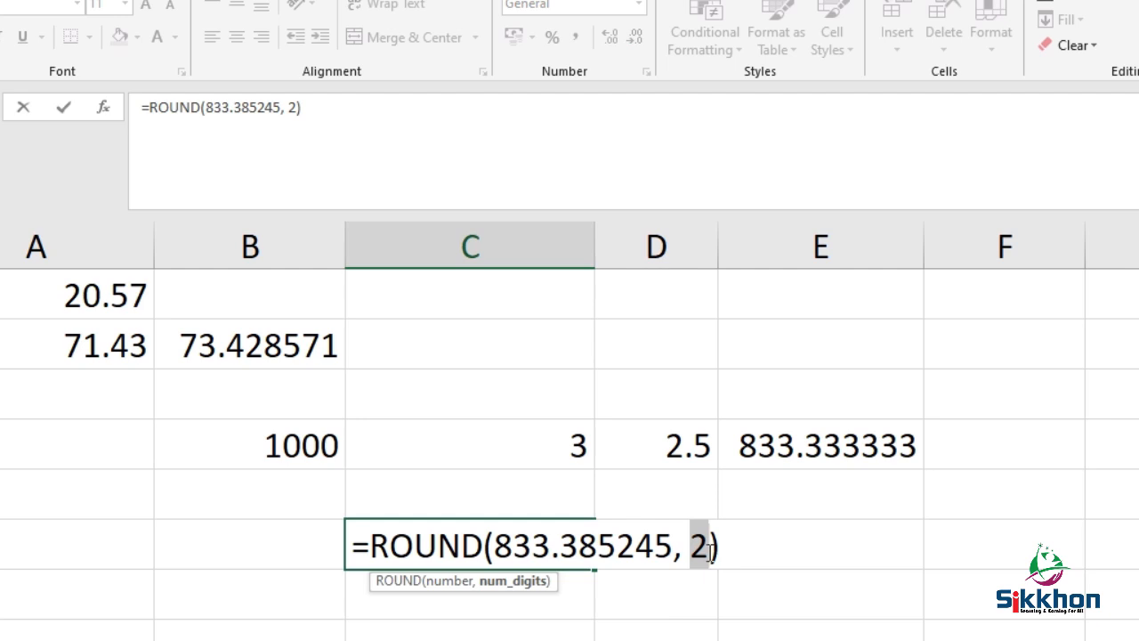
pyautogui.write('3')
pyautogui.press('Return')
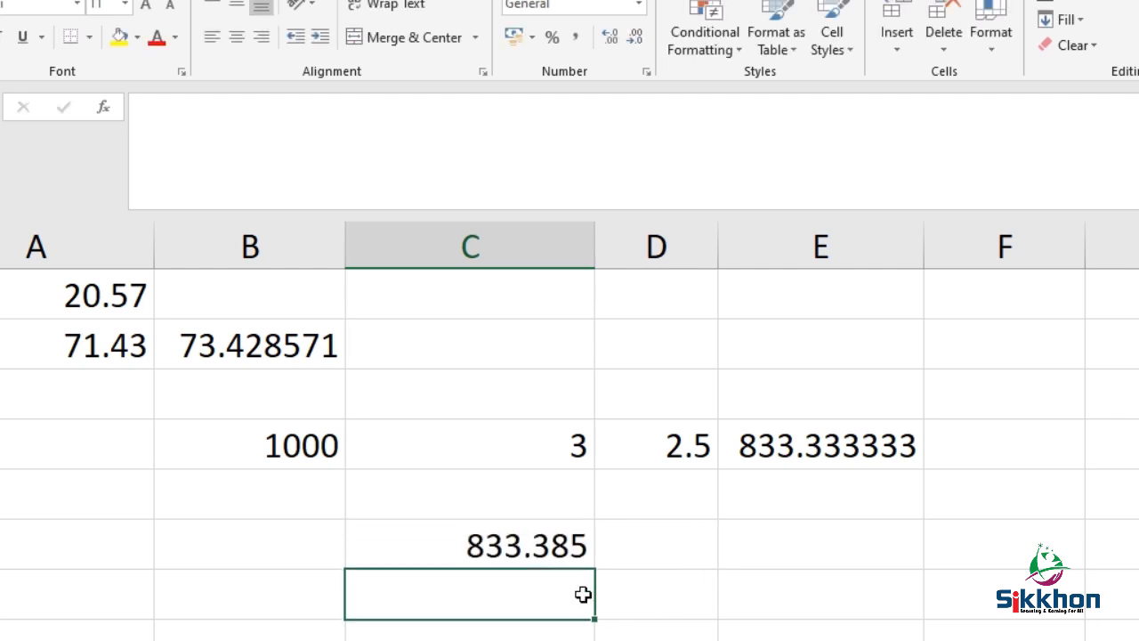
# Step: Compare the ROUND formula in C6 with the plain SUM formula in E4 without editing either
pyautogui.click(548, 544)
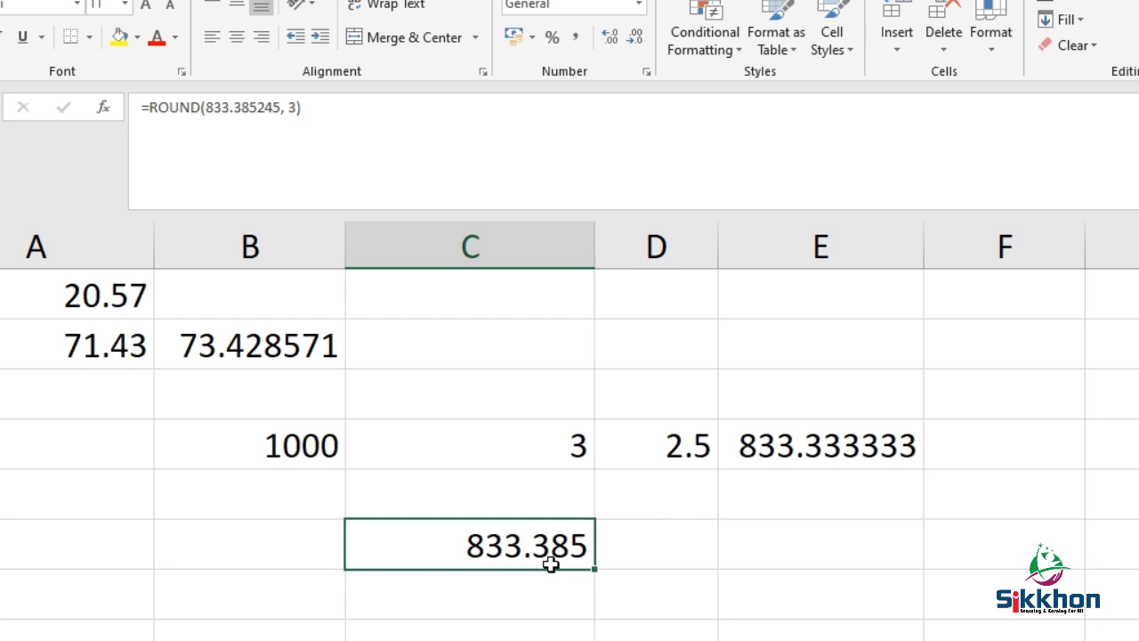
pyautogui.doubleClick(520, 545)
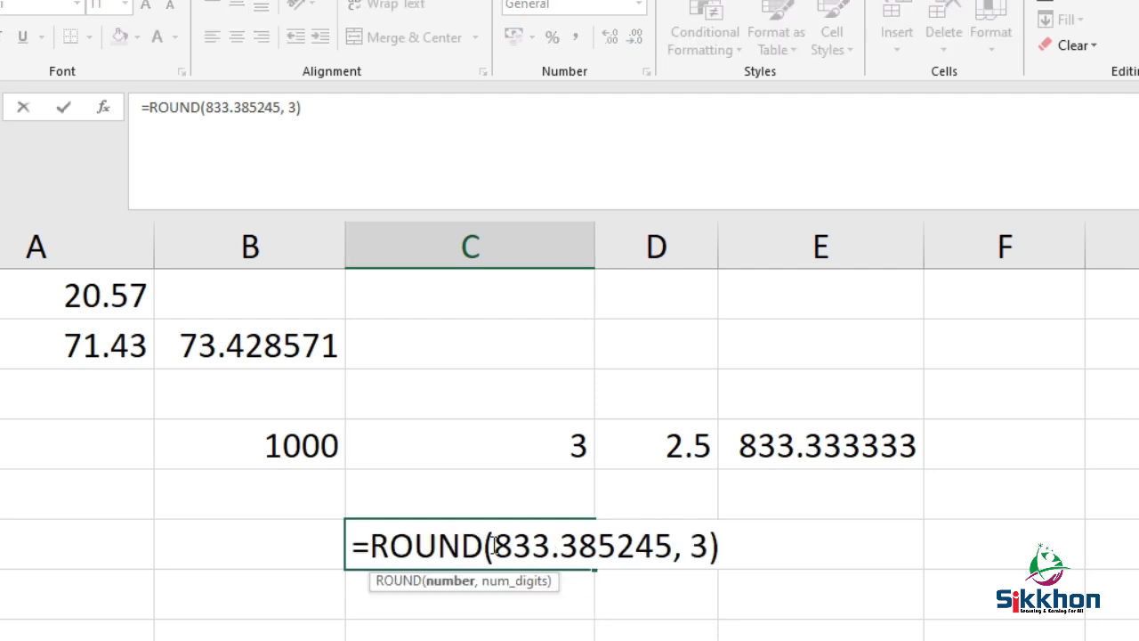
pyautogui.press('Return')
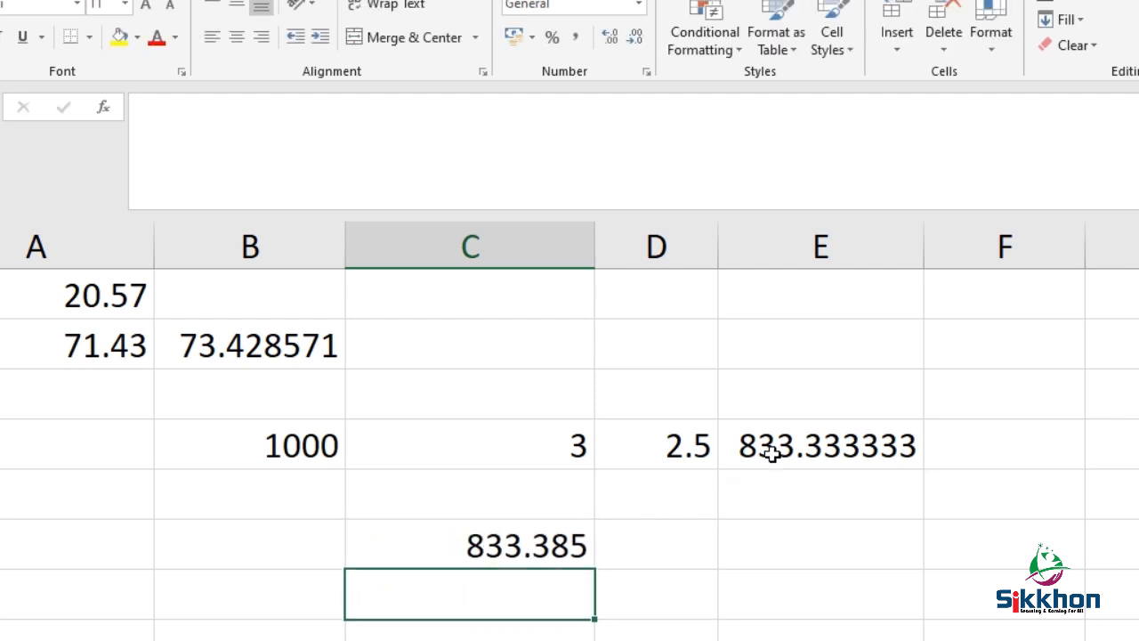
pyautogui.click(774, 452)
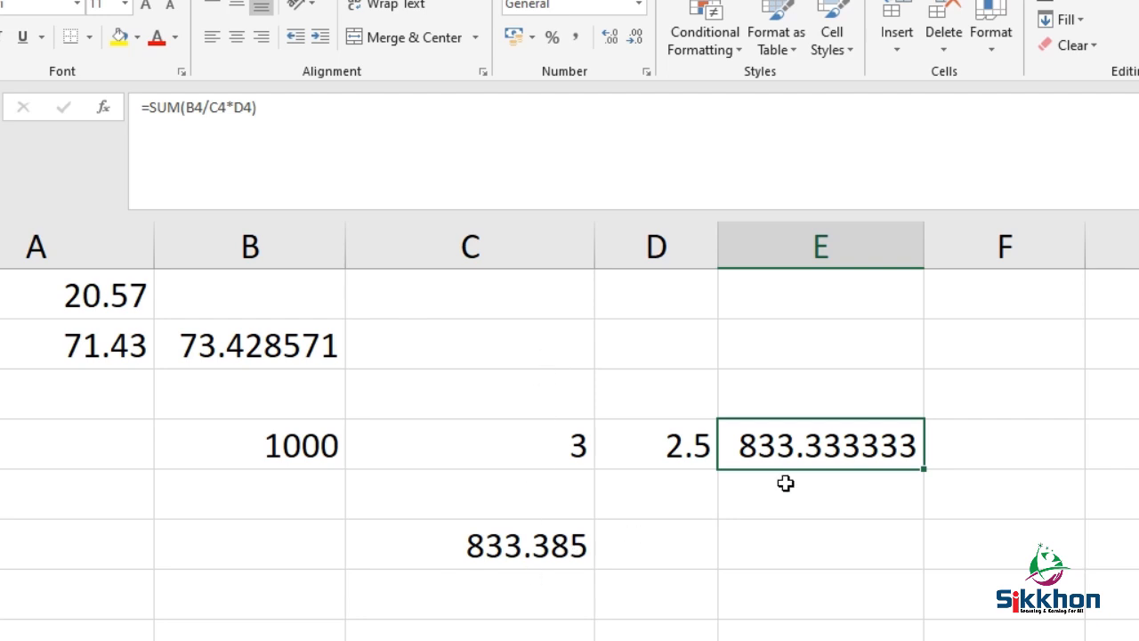
pyautogui.click(582, 554)
pyautogui.doubleClick(578, 546)
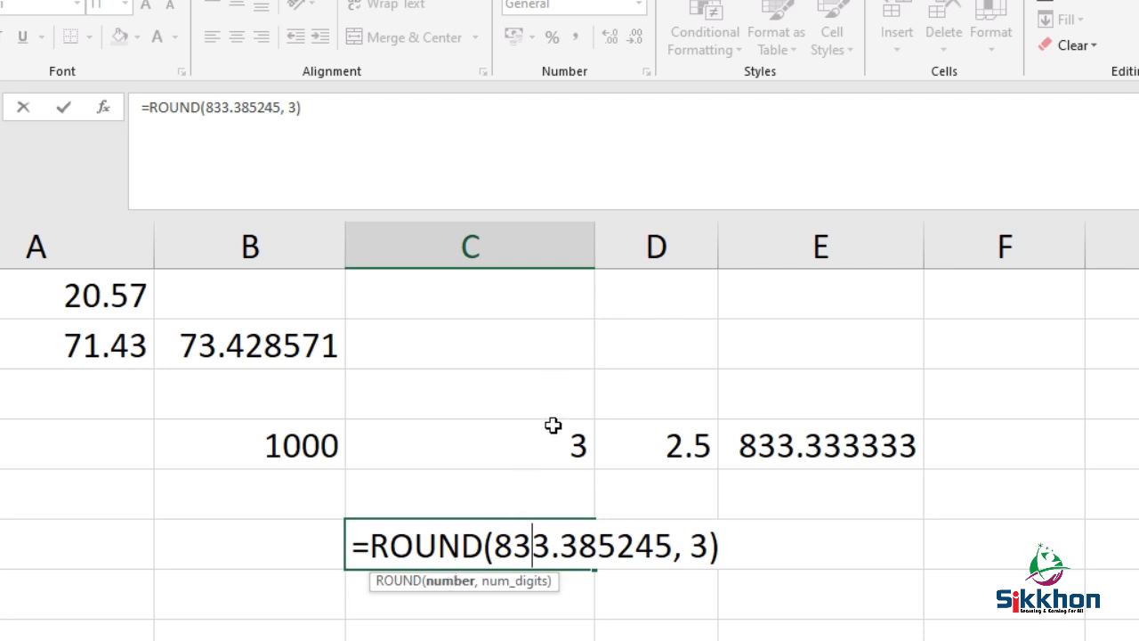
pyautogui.press('Return')
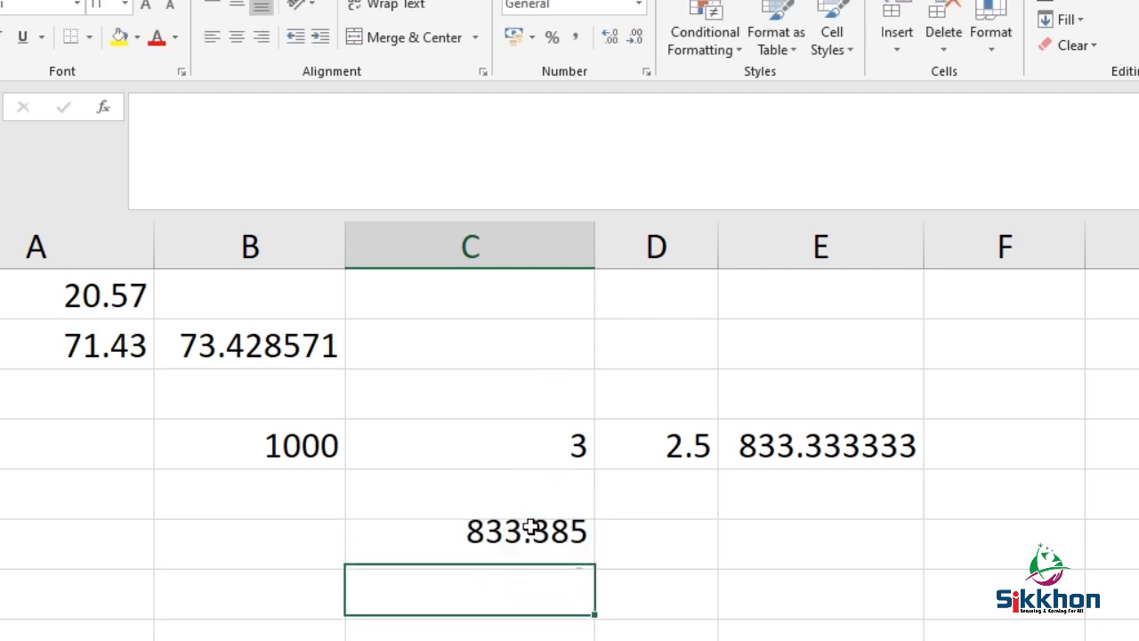
# Step: Insert the ROUND function with its opening parenthesis before B4 inside the SUM formula in E4
pyautogui.doubleClick(817, 445)
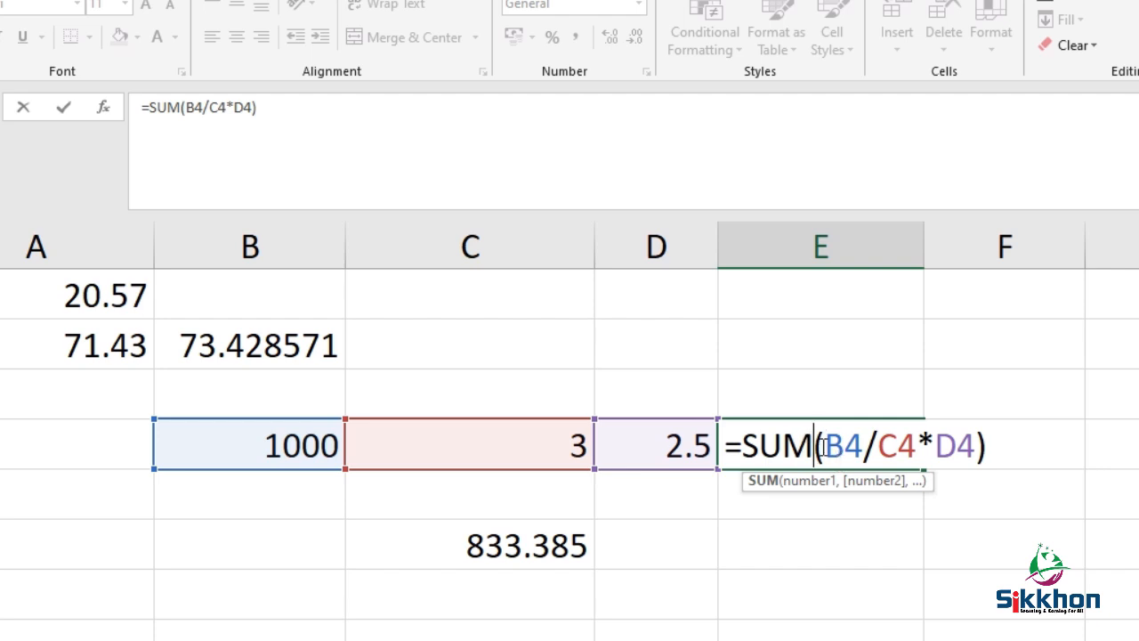
pyautogui.click(825, 445)
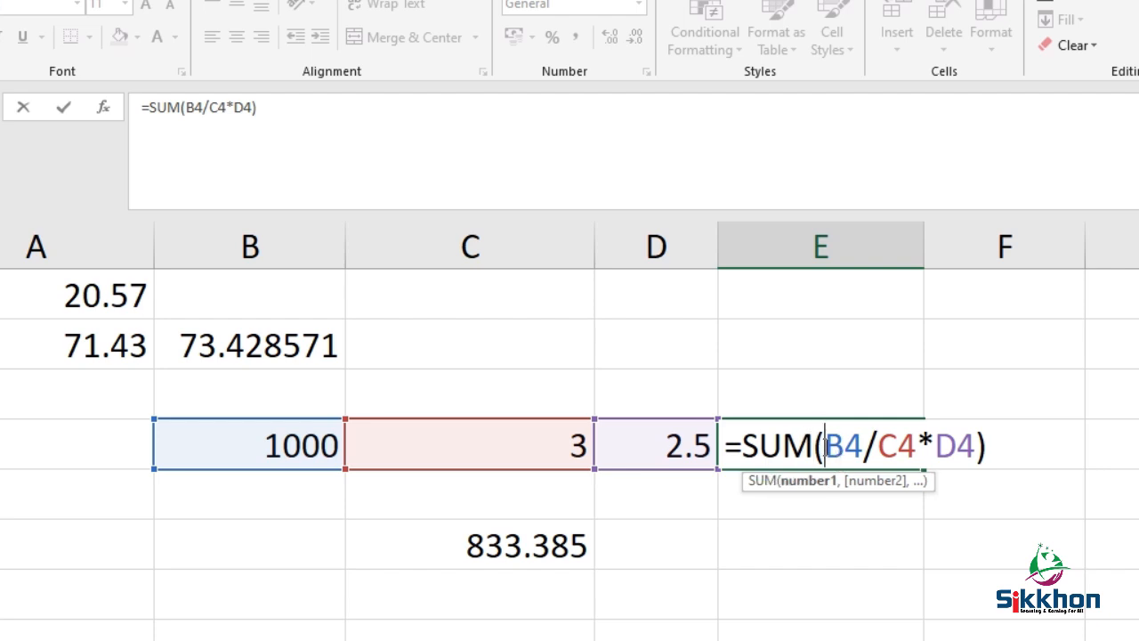
pyautogui.write('r')
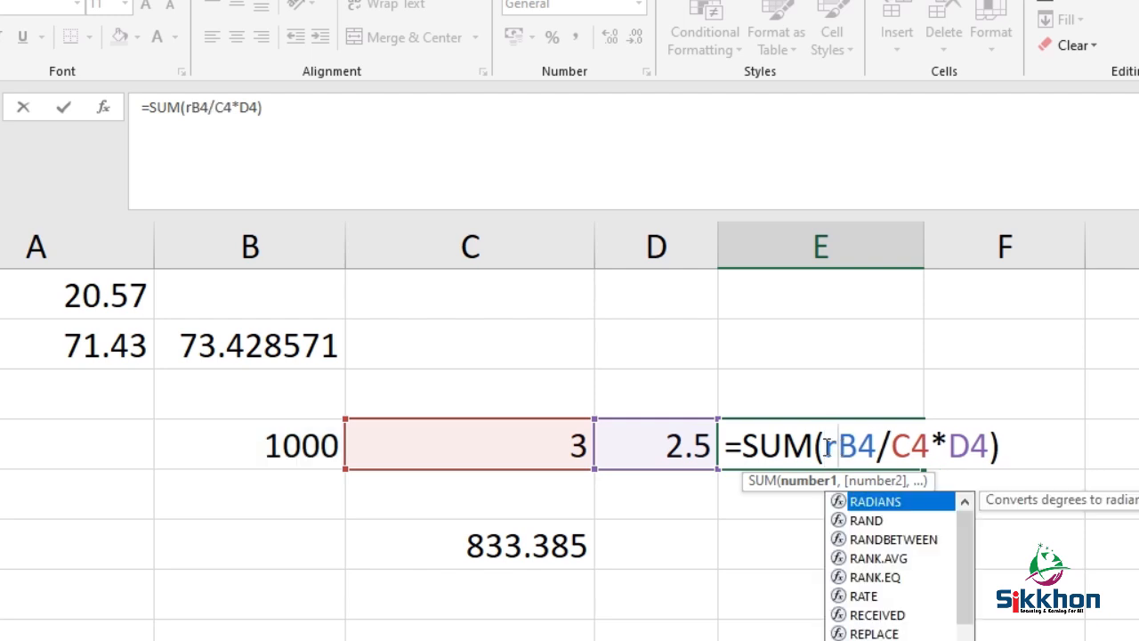
pyautogui.write('oun')
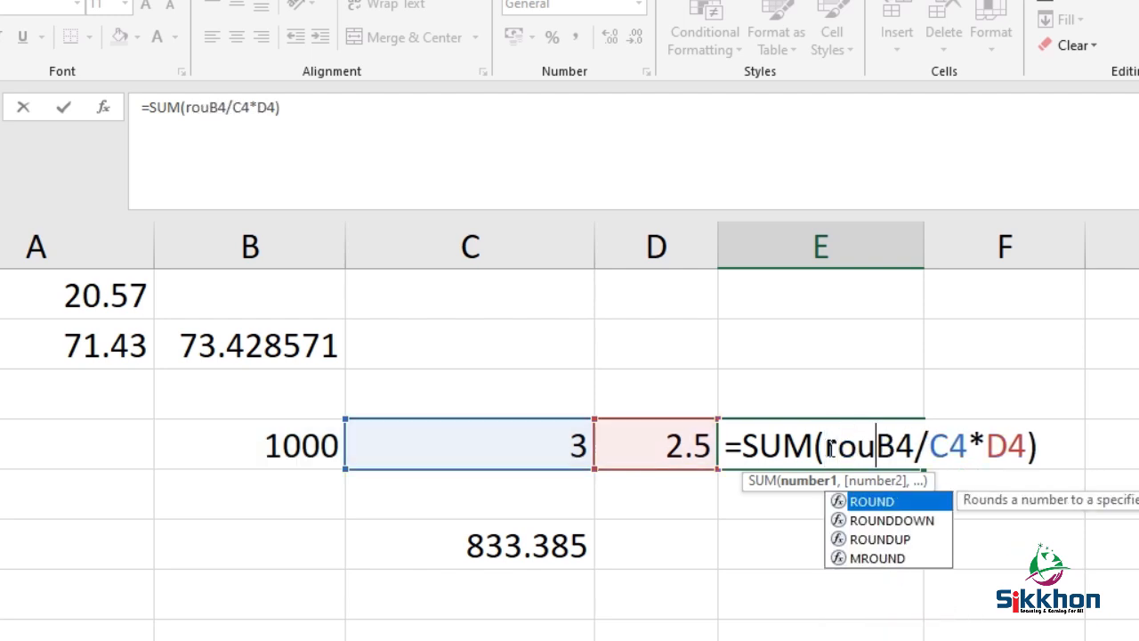
pyautogui.write('d')
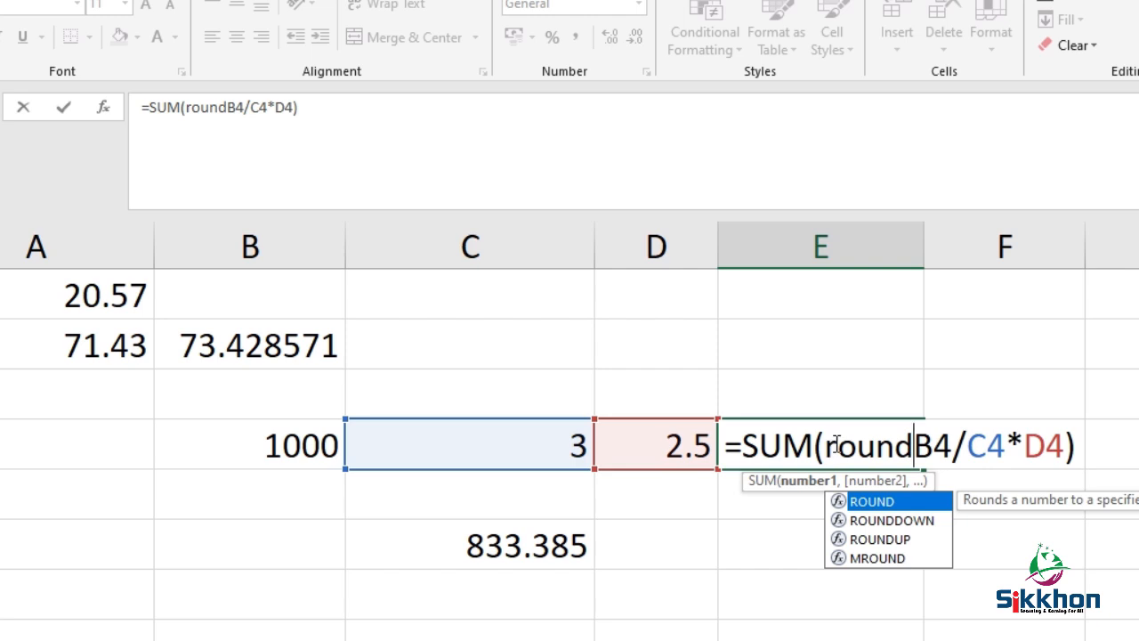
pyautogui.write('(')
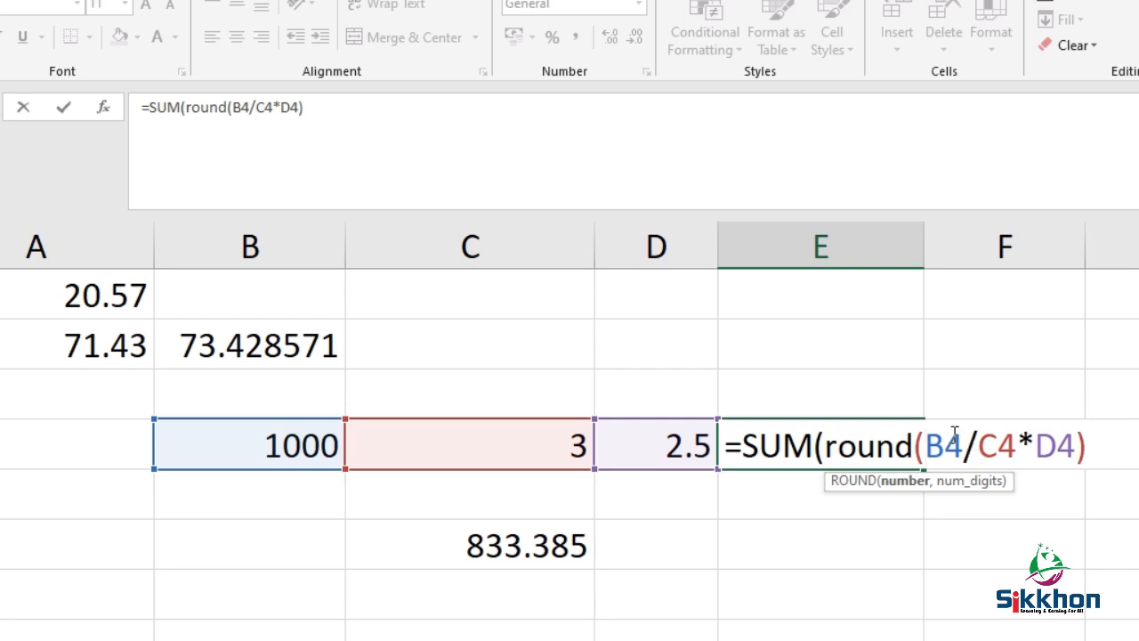
# Step: Add the digits argument 2 and the missing closing parenthesis to complete E4 as =SUM(ROUND(B4/C4*D4, 2))
pyautogui.click(1074, 451)
pyautogui.write(',')
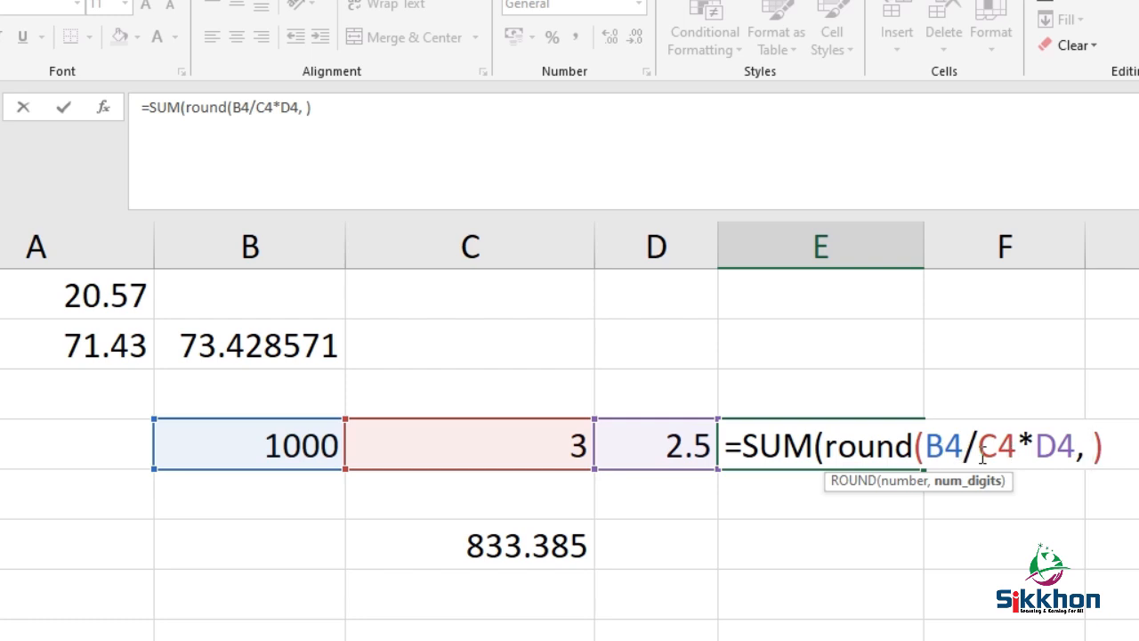
pyautogui.hscroll(2, 569, 431)
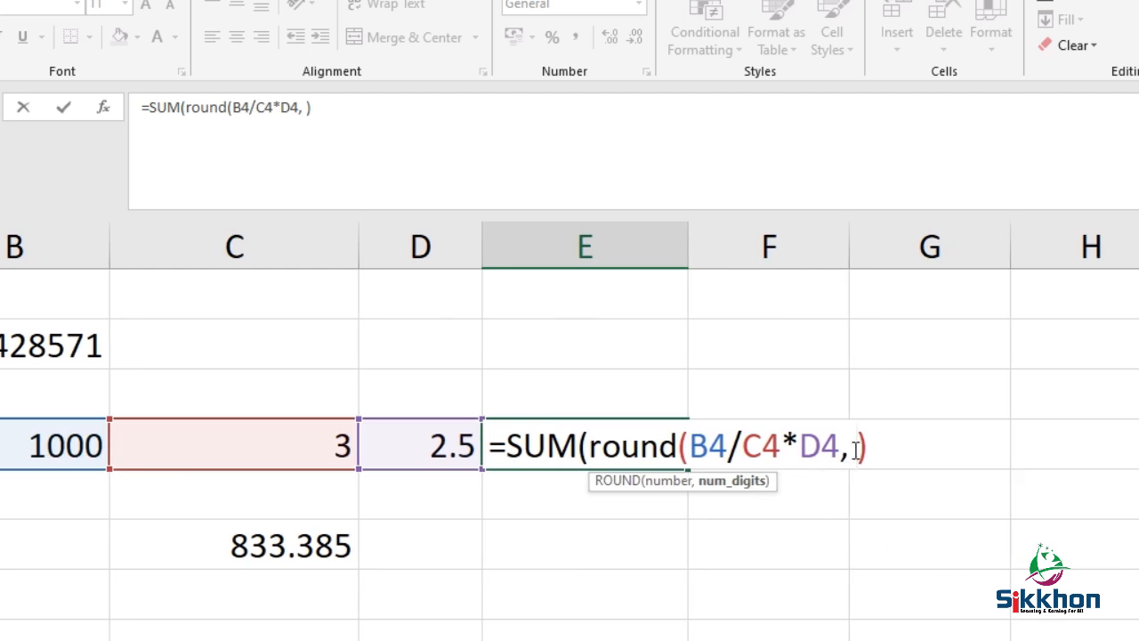
pyautogui.write('2')
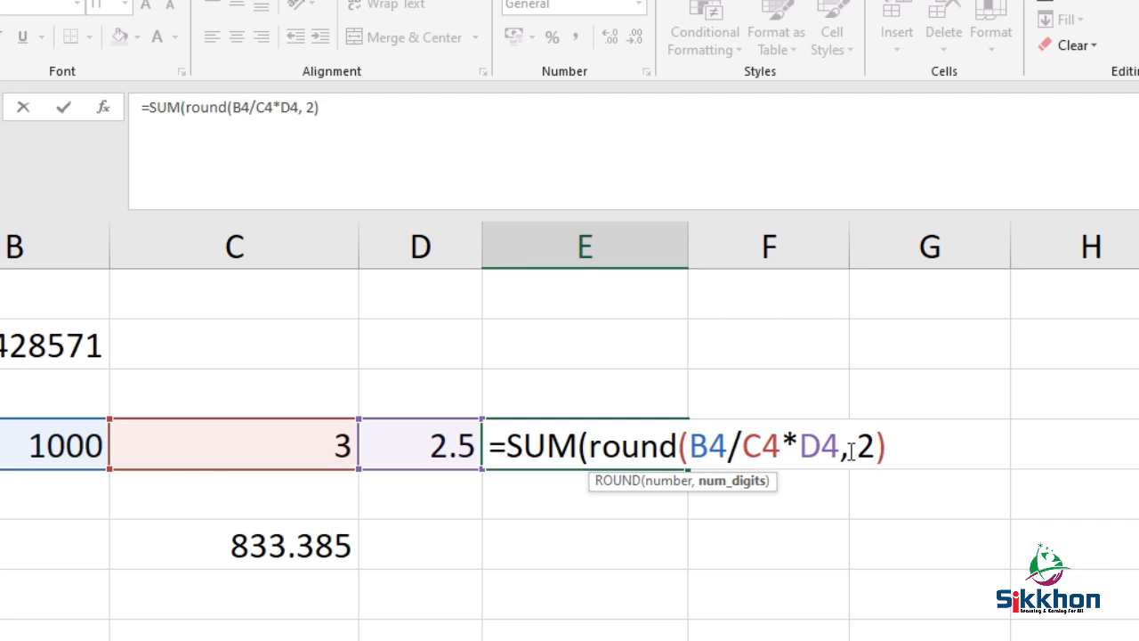
pyautogui.write('))')
pyautogui.press('BackSpace')
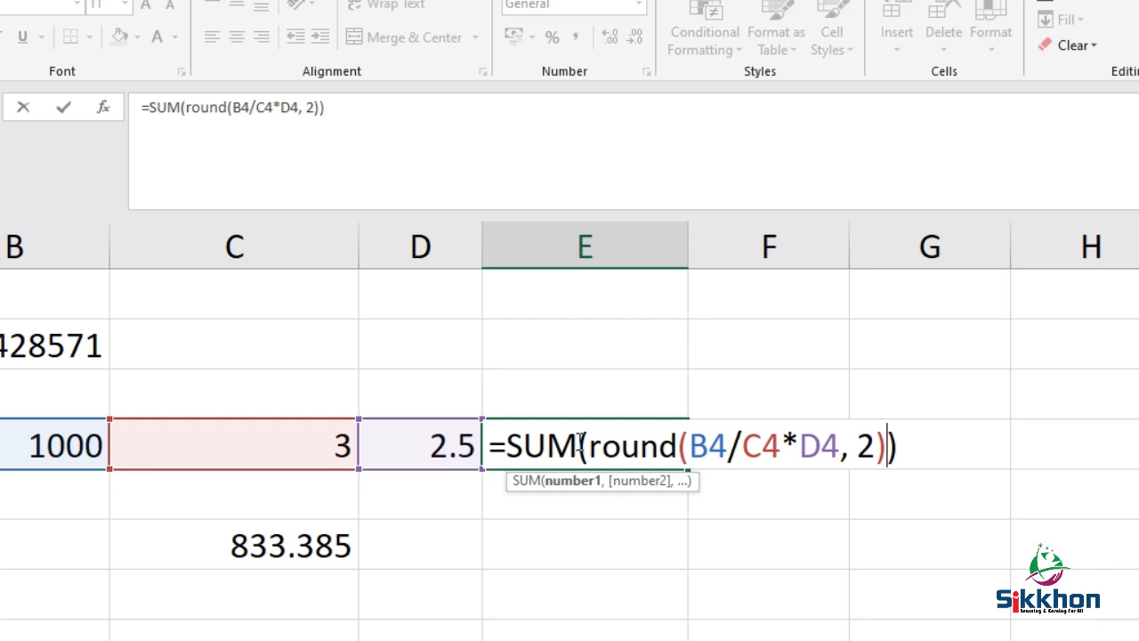
pyautogui.click(891, 453)
pyautogui.press('Return')
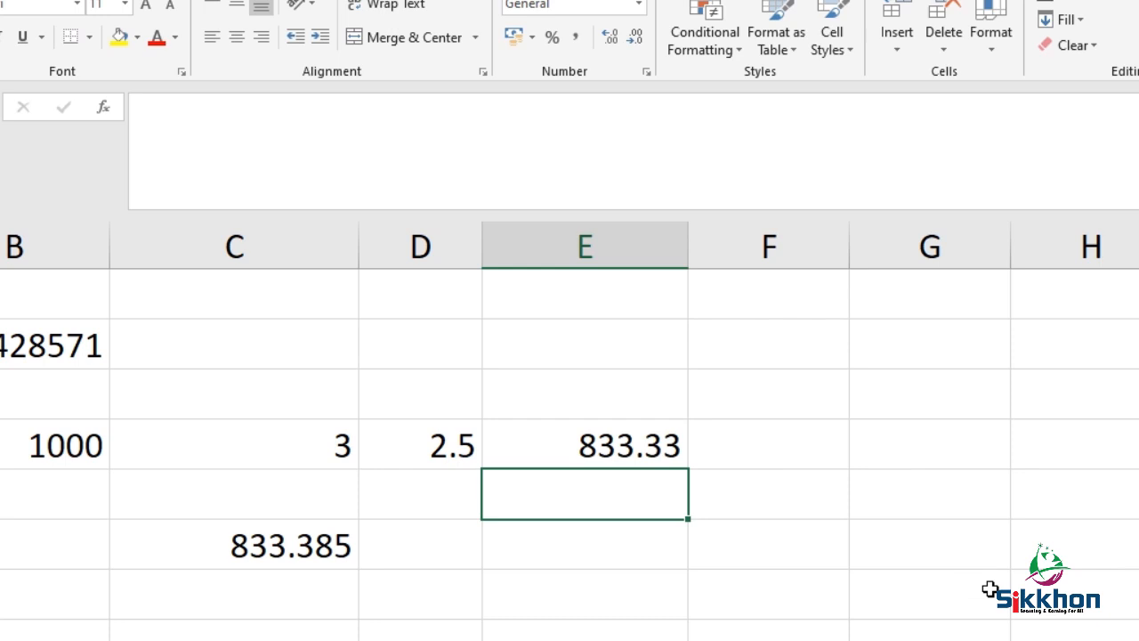
pyautogui.click(663, 450)
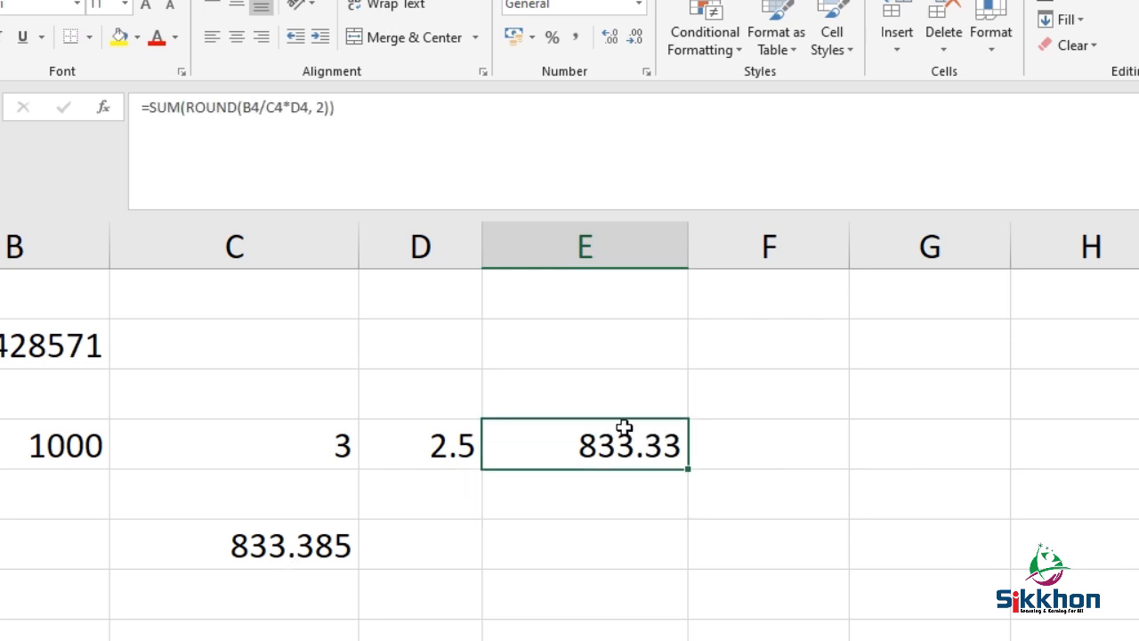
# Step: Change the multiplier in D4 to 2.8
pyautogui.click(445, 445)
pyautogui.doubleClick(443, 445)
pyautogui.moveTo(443, 445)
pyautogui.mouseDown()
pyautogui.moveTo(431, 447)
pyautogui.moveTo(461, 447)
pyautogui.mouseUp()
pyautogui.click(468, 448)
pyautogui.click(459, 450)
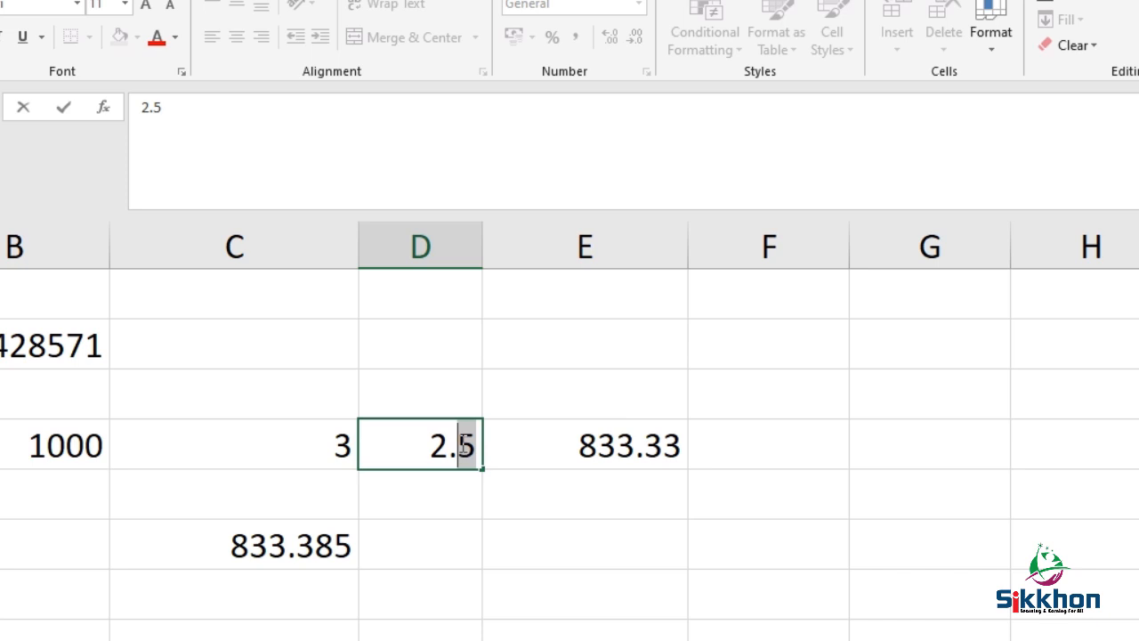
pyautogui.write('8')
pyautogui.press('Return')
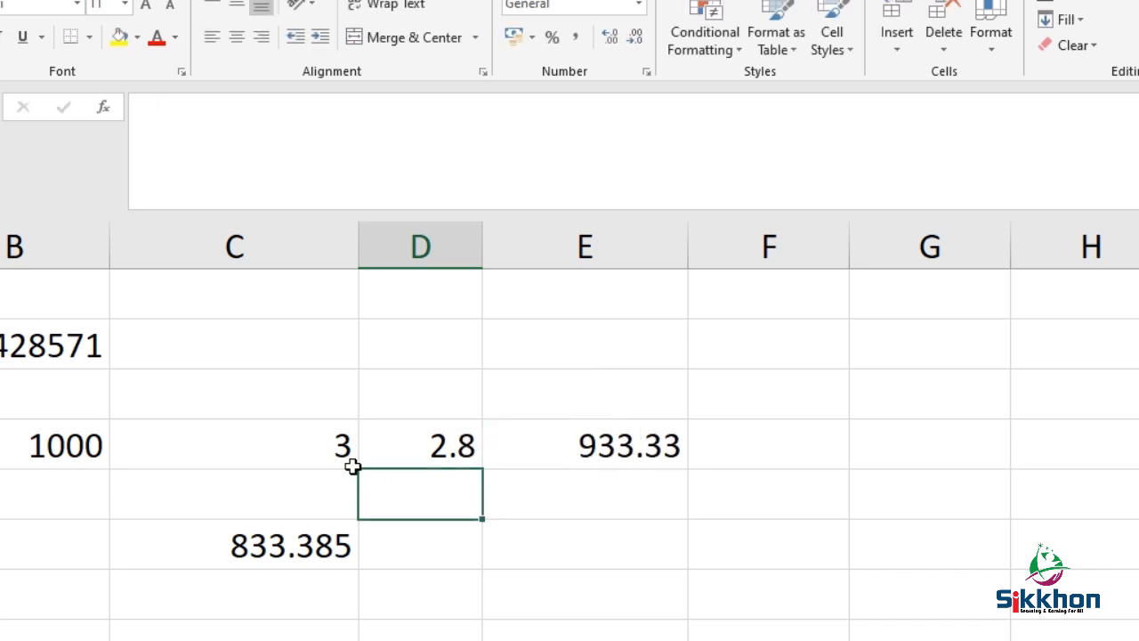
# Step: Change the divisor in C4 to 3.5
pyautogui.doubleClick(335, 445)
pyautogui.write('.5')
pyautogui.press('Return')
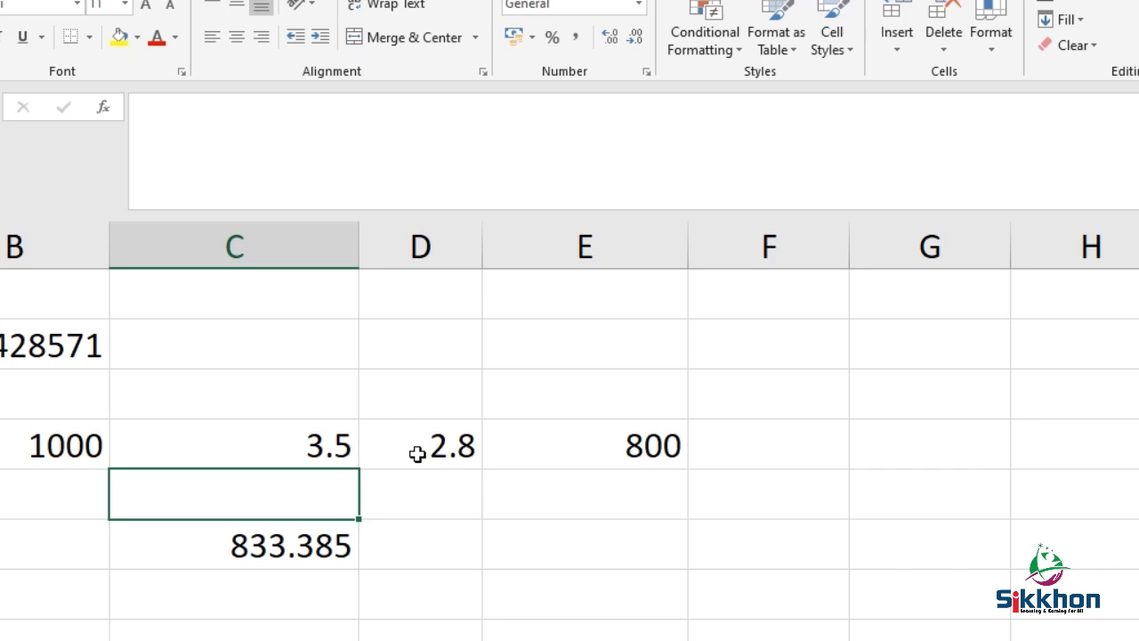
# Step: Replace the divisor in C4 with 4
pyautogui.doubleClick(340, 448)
pyautogui.moveTo(267, 442); pyautogui.dragTo(109, 429)
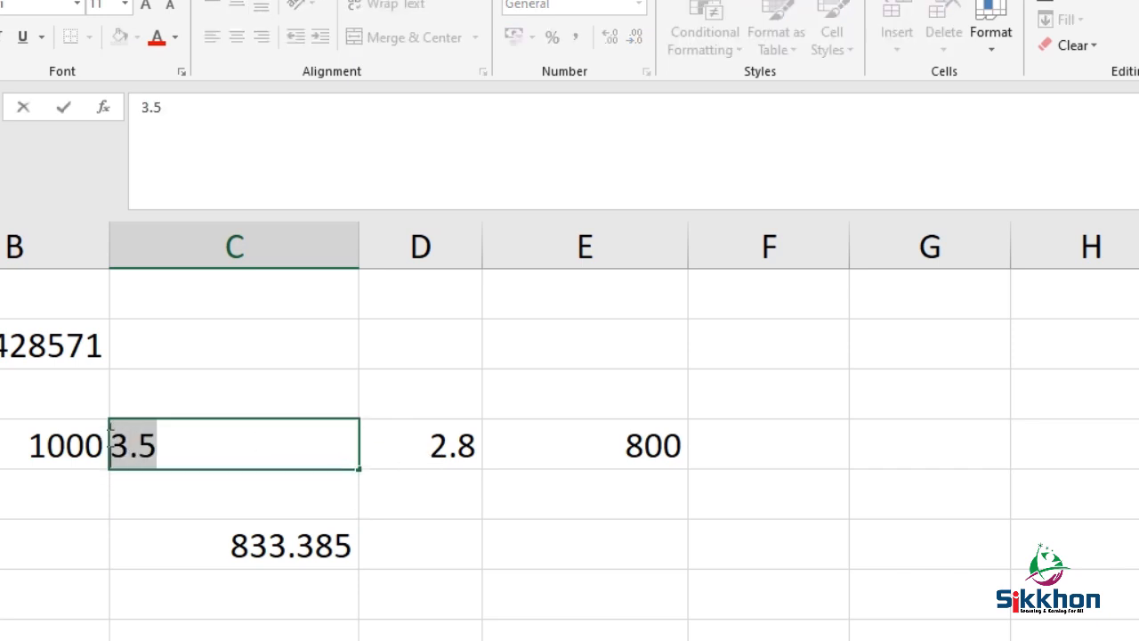
pyautogui.write('4')
pyautogui.press('Return')
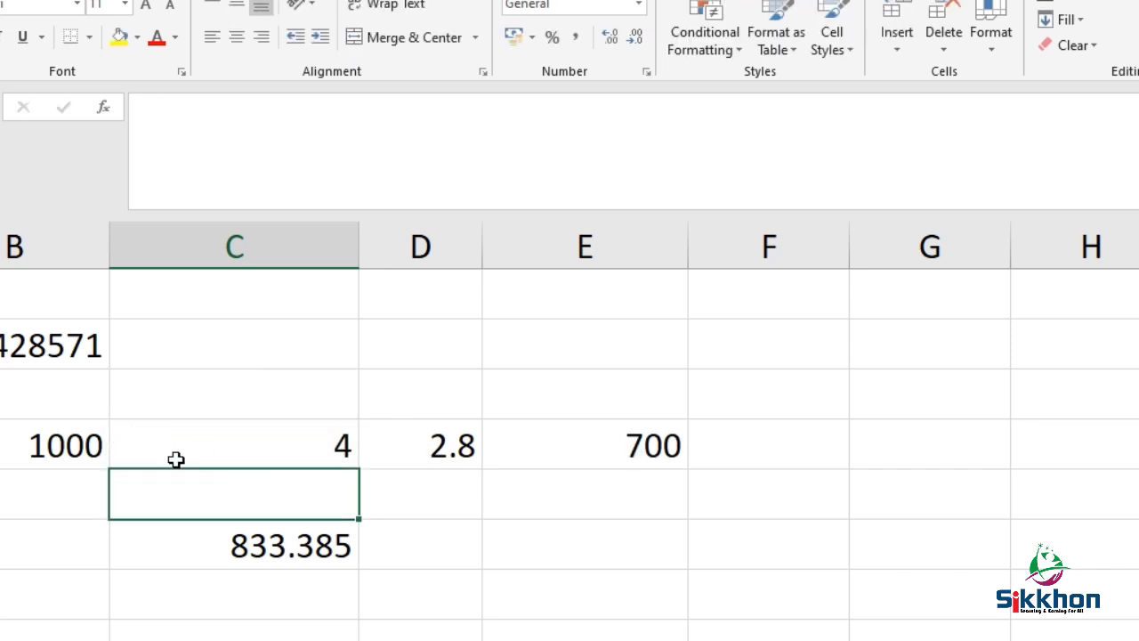
# Step: Replace the number in B4 with 1148
pyautogui.doubleClick(56, 445)
pyautogui.moveTo(27, 445); pyautogui.dragTo(0, 443)
pyautogui.write('1')
pyautogui.press('BackSpace')
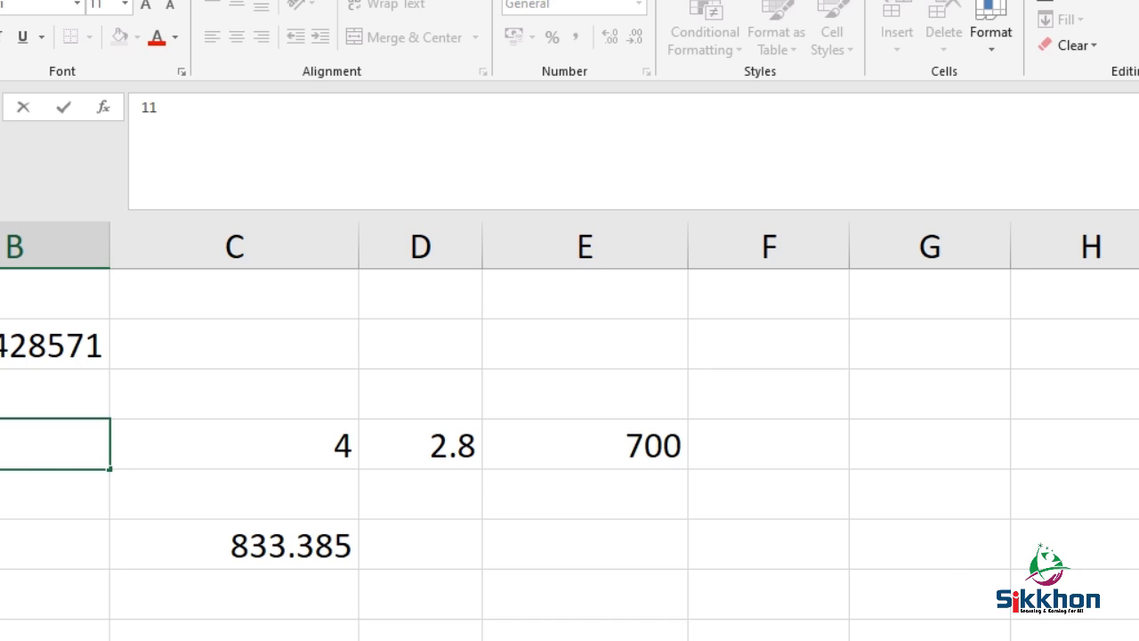
pyautogui.press('Return')
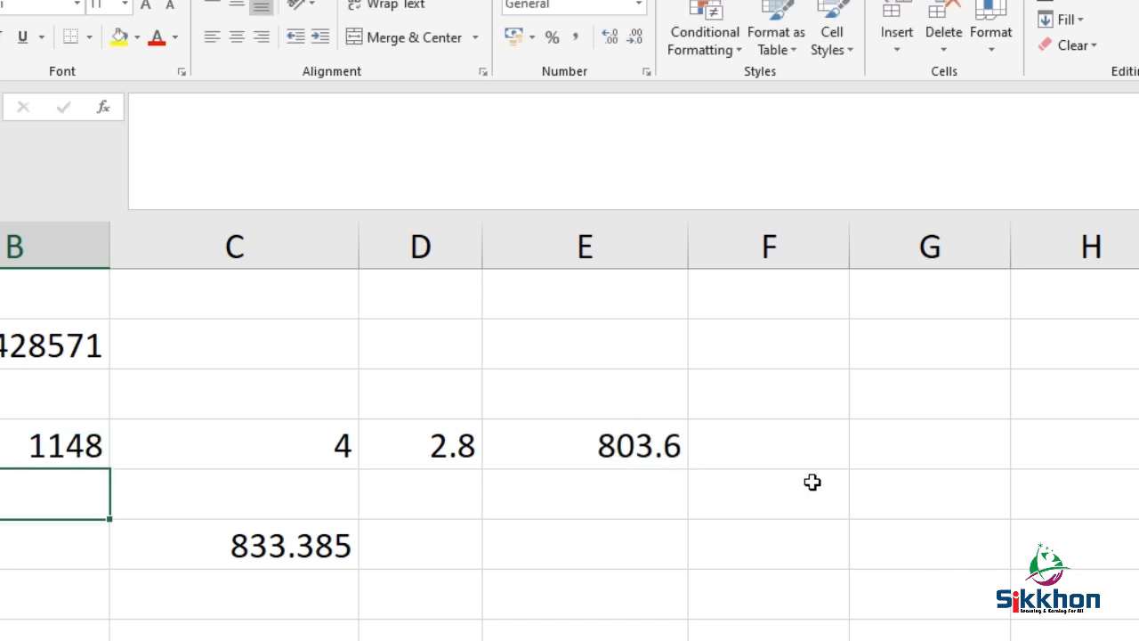